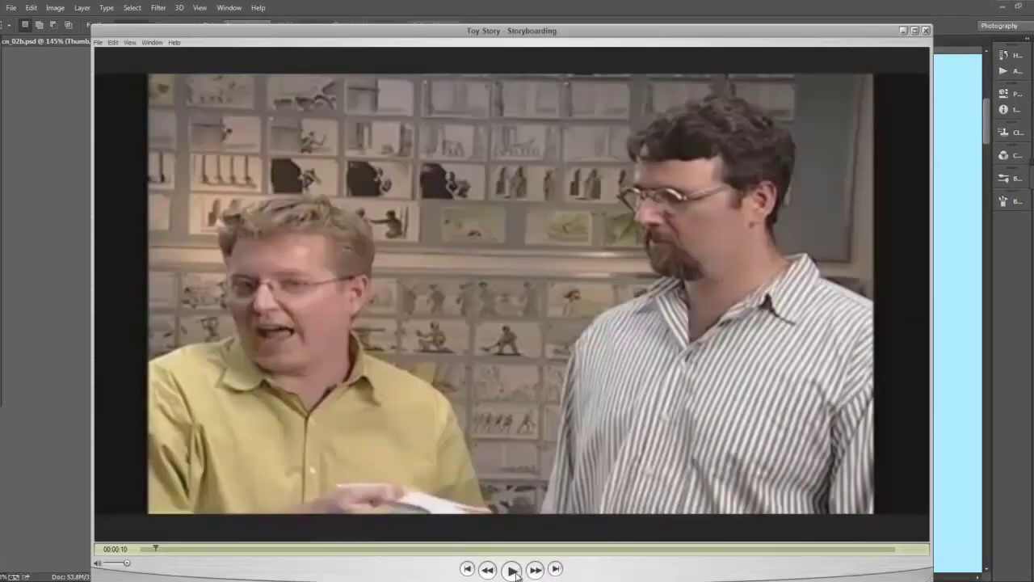
# - Play the storyboarding video from the beginning with the volume slightly lowered
pyautogui.moveTo(156, 549); pyautogui.dragTo(137, 548)
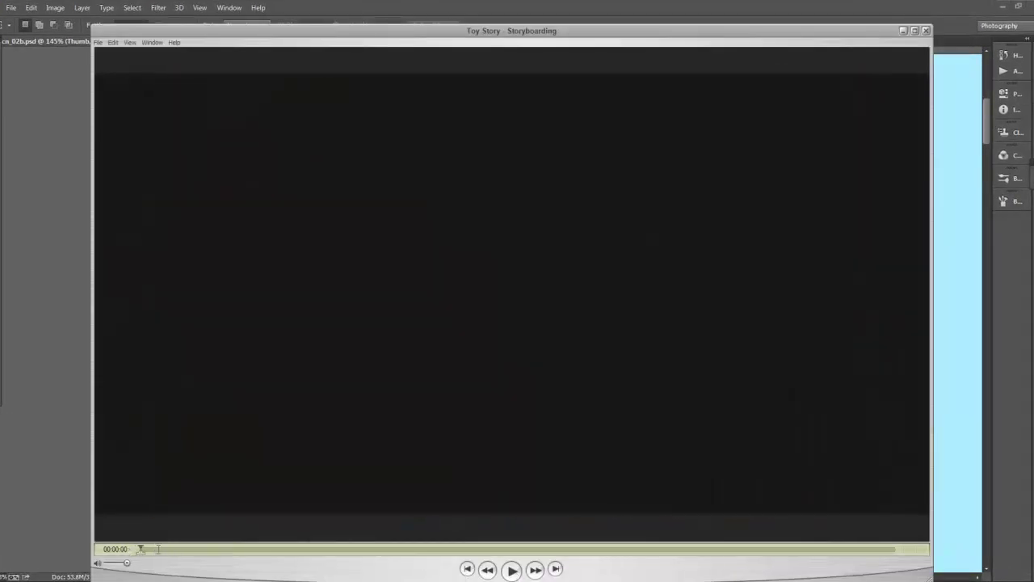
pyautogui.click(512, 570)
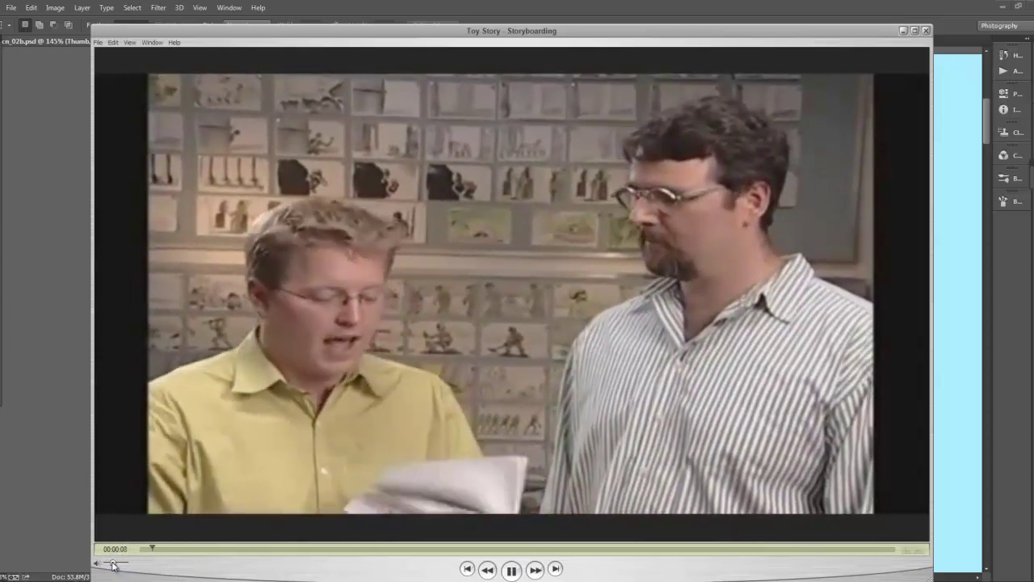
pyautogui.moveTo(127, 565); pyautogui.dragTo(118, 566)
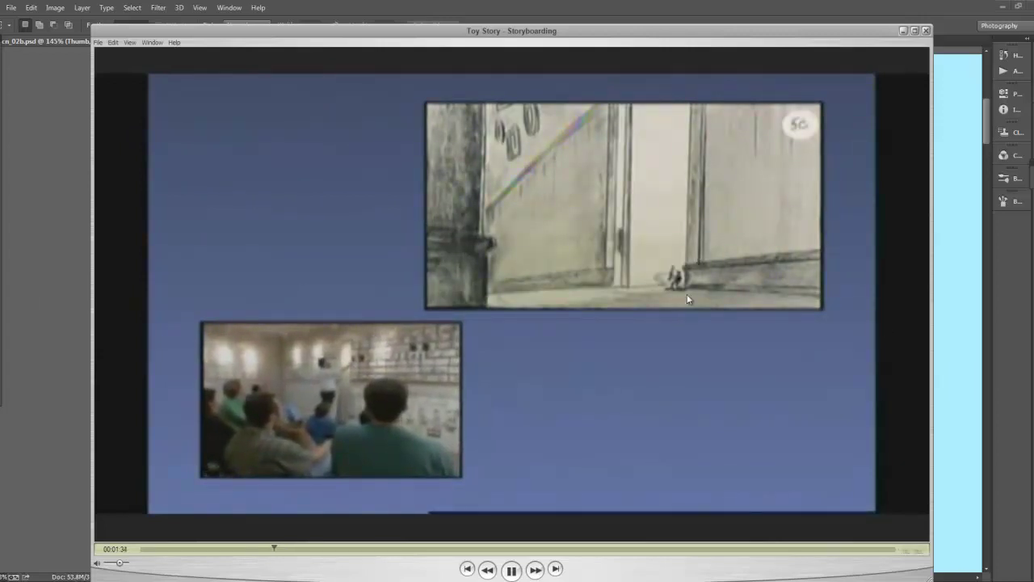
# - Pause on the door sketch panel at 1:35, then resume playback toward 2:47
pyautogui.click(511, 570)
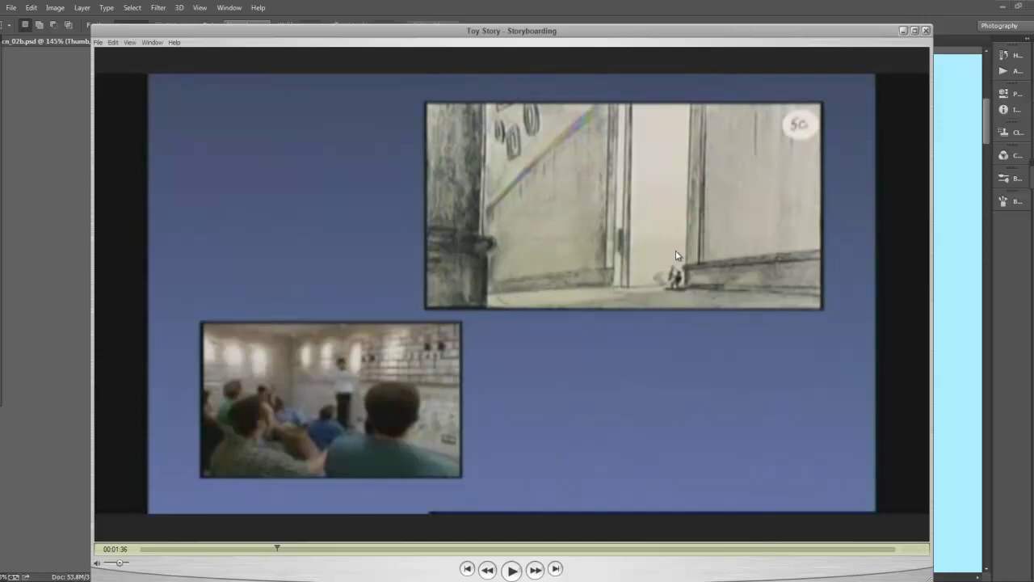
pyautogui.click(511, 570)
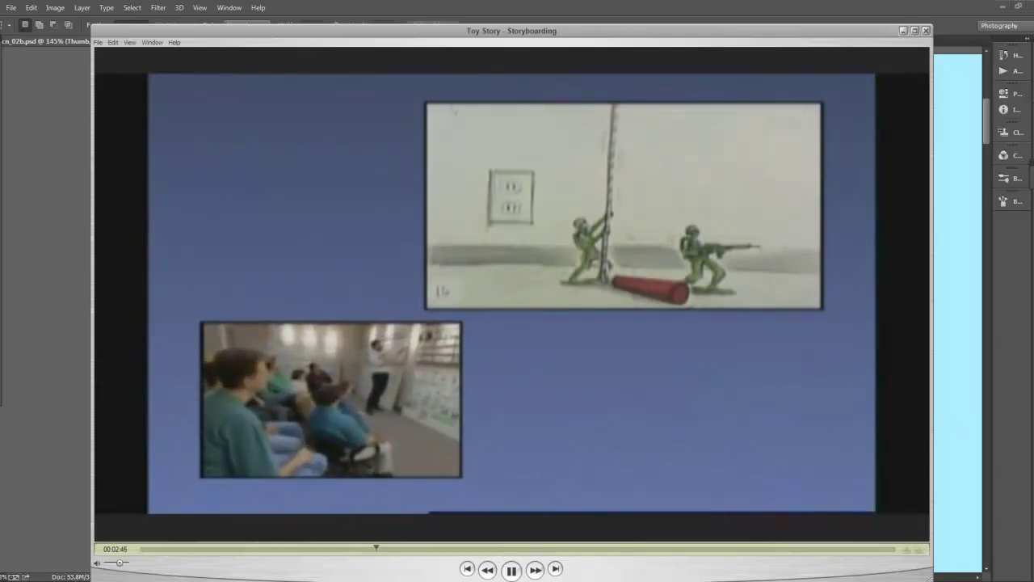
# - Pause on the green army men panel, then resume playback toward 5:34
pyautogui.click(509, 571)
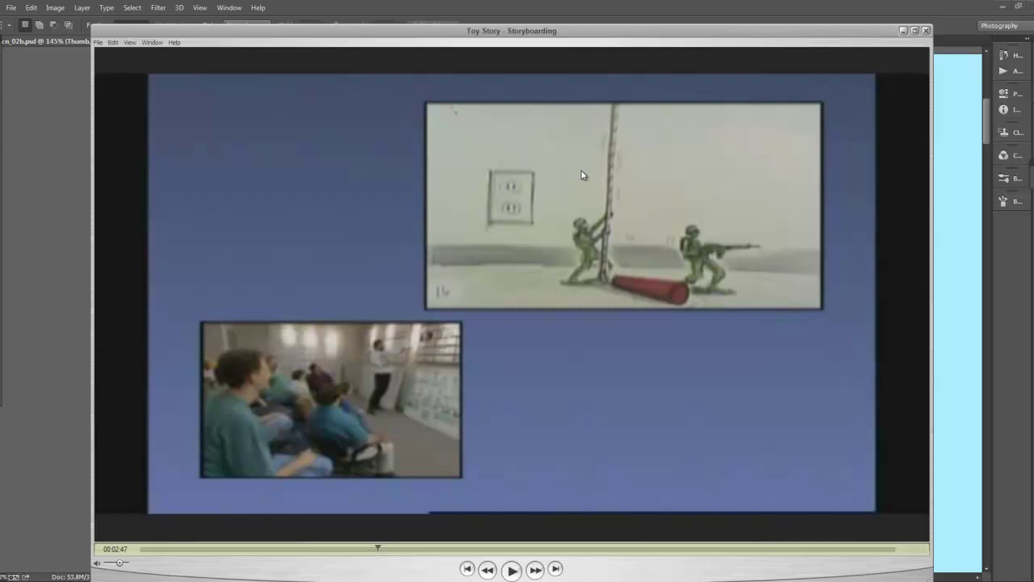
pyautogui.click(511, 570)
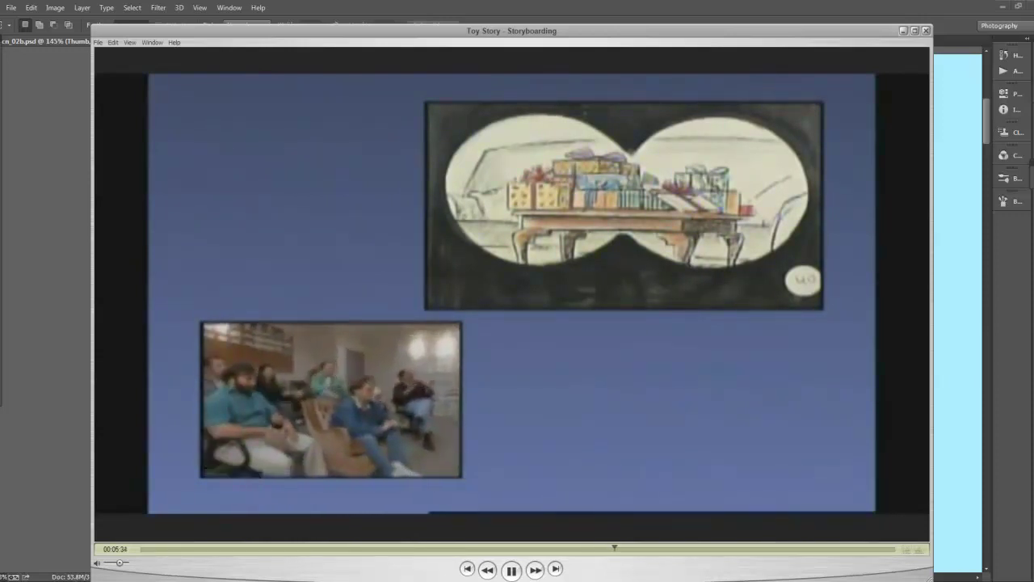
# - Pause the video and scrub the playhead back to 3:19, the two-soldiers panel
pyautogui.click(509, 571)
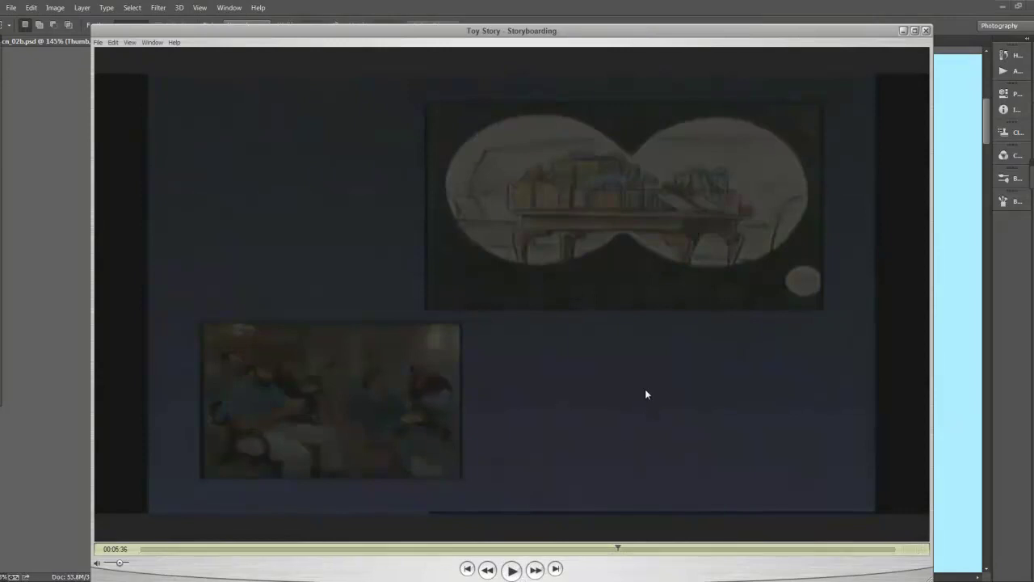
pyautogui.click(468, 549)
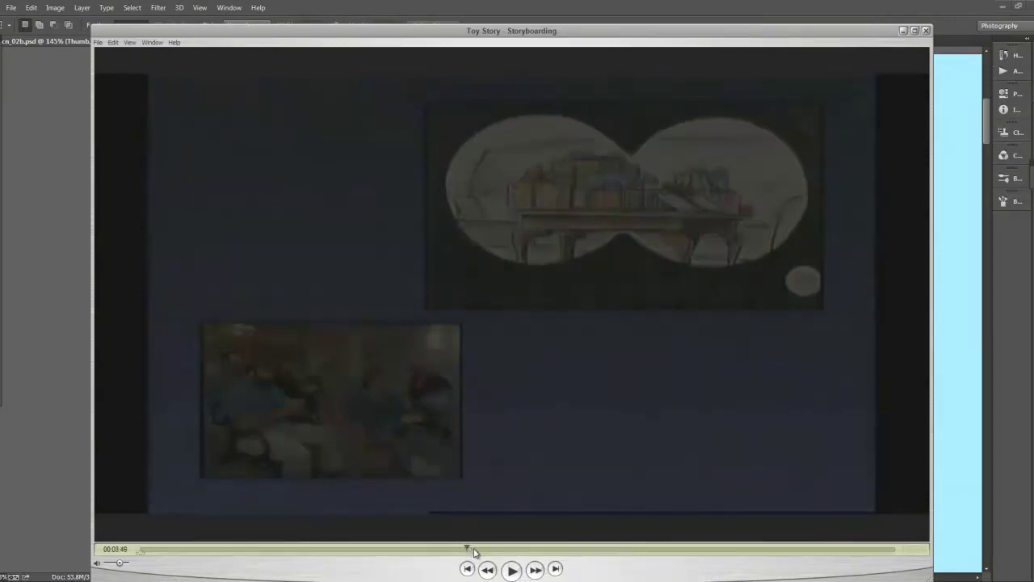
pyautogui.moveTo(467, 550); pyautogui.dragTo(449, 550)
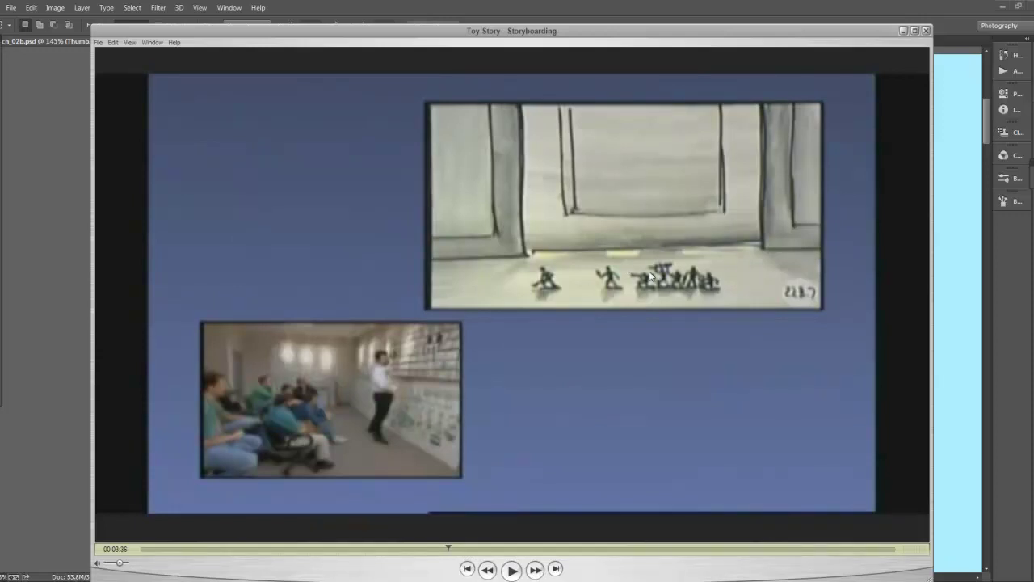
pyautogui.click(424, 550)
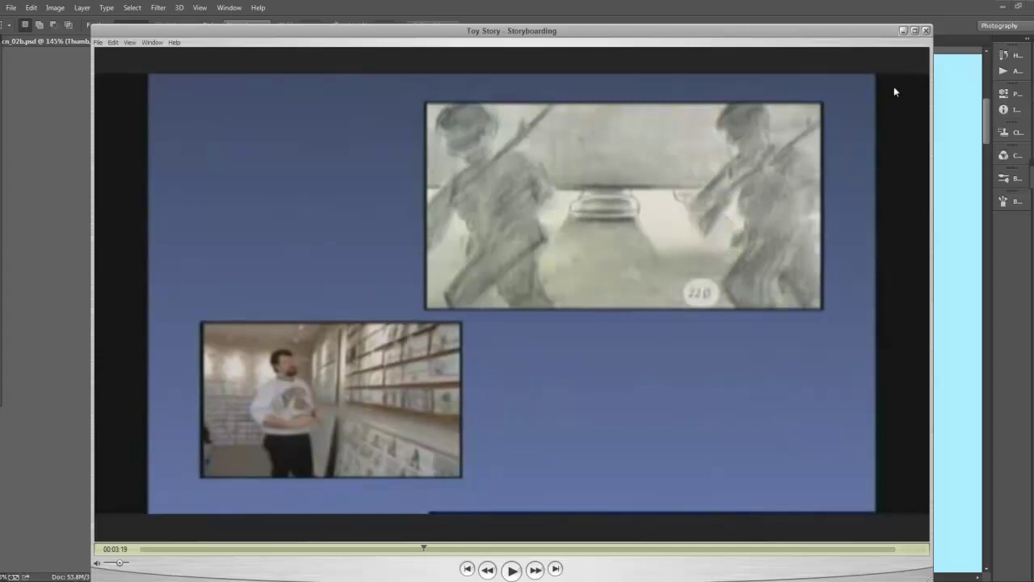
# - Minimize the video and pan the storyboard sheet to bring panel 2 into view
pyautogui.click(903, 33)
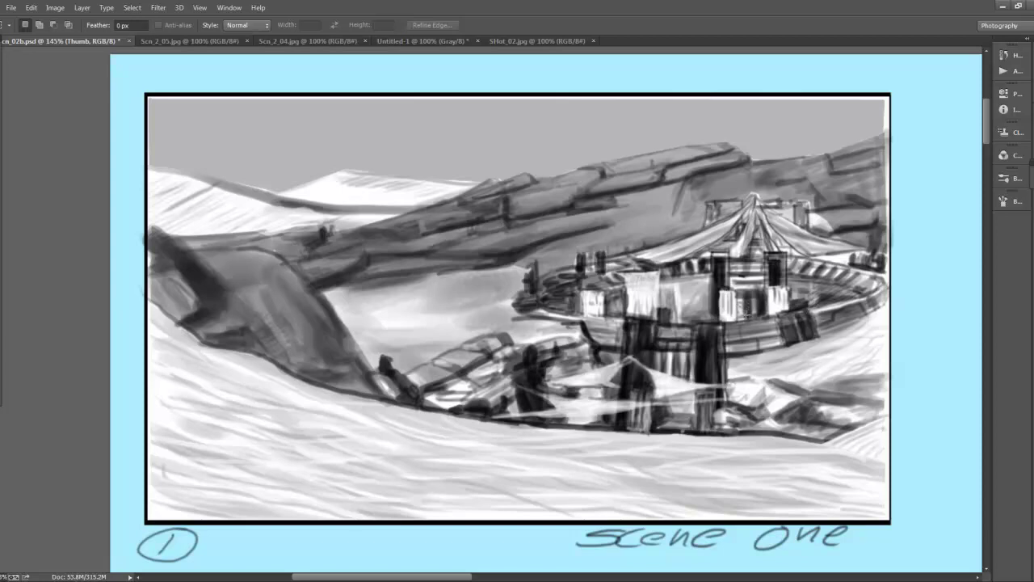
pyautogui.scroll(-5, 741, 323)
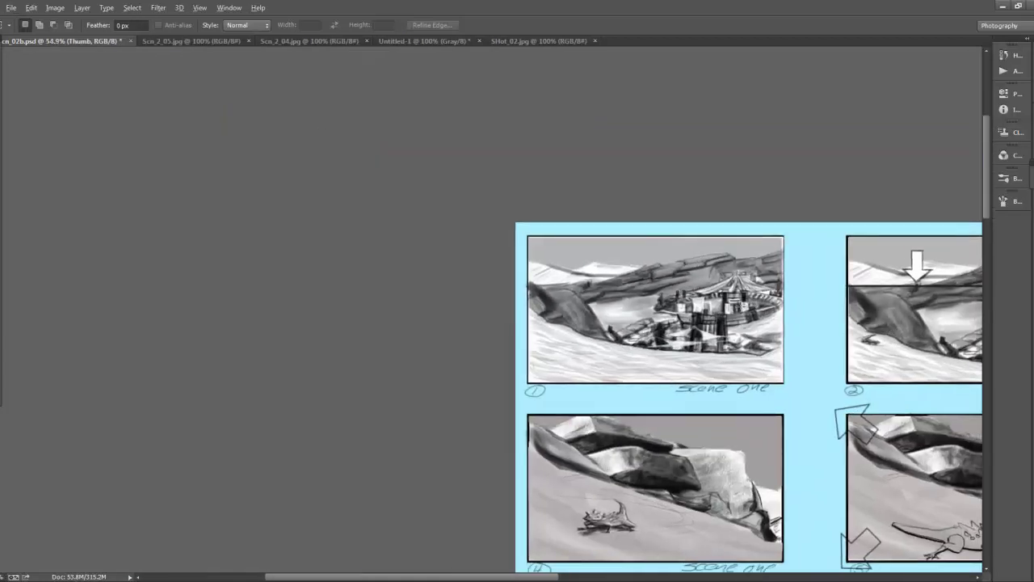
pyautogui.scroll(1, 736, 303)
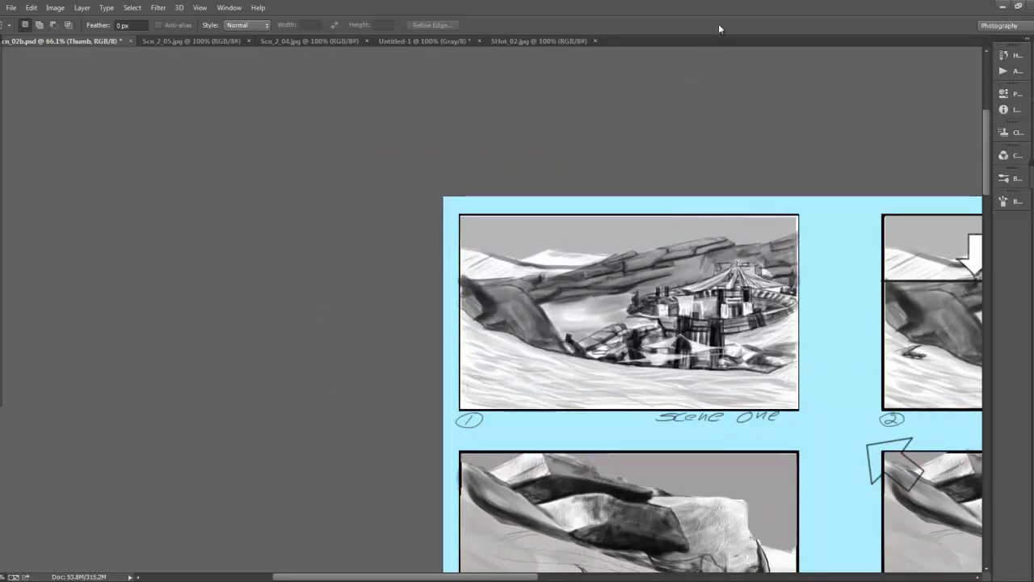
pyautogui.moveTo(664, 162); pyautogui.dragTo(338, 145)
pyautogui.scroll(-2, 601, 276)
pyautogui.scroll(1, 639, 270)
pyautogui.moveTo(808, 211); pyautogui.dragTo(624, 184)
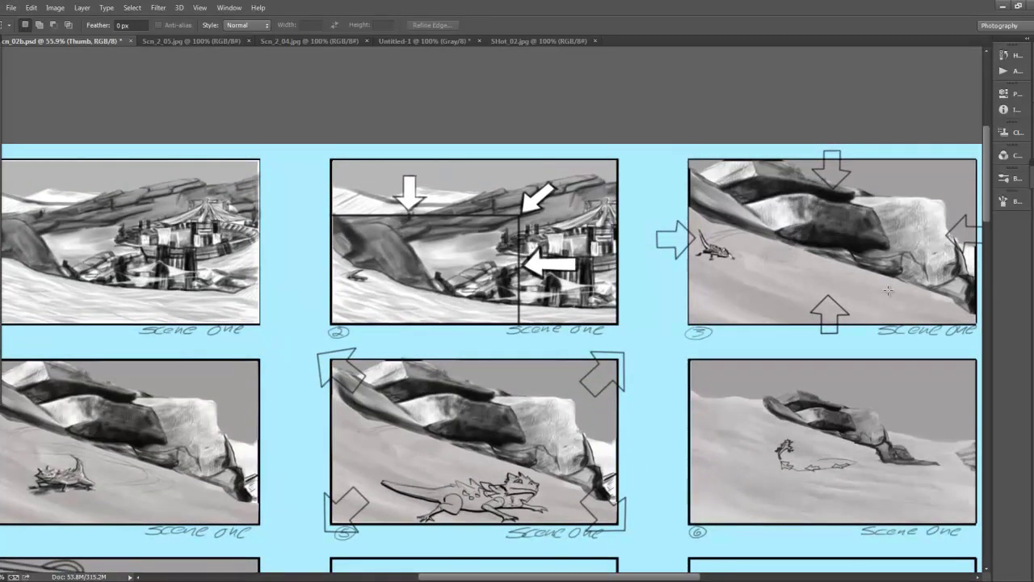
# - Pan the storyboard further to centre Scene One panel 4 with the lizard
pyautogui.scroll(-1, 902, 285)
pyautogui.scroll(-1, 902, 284)
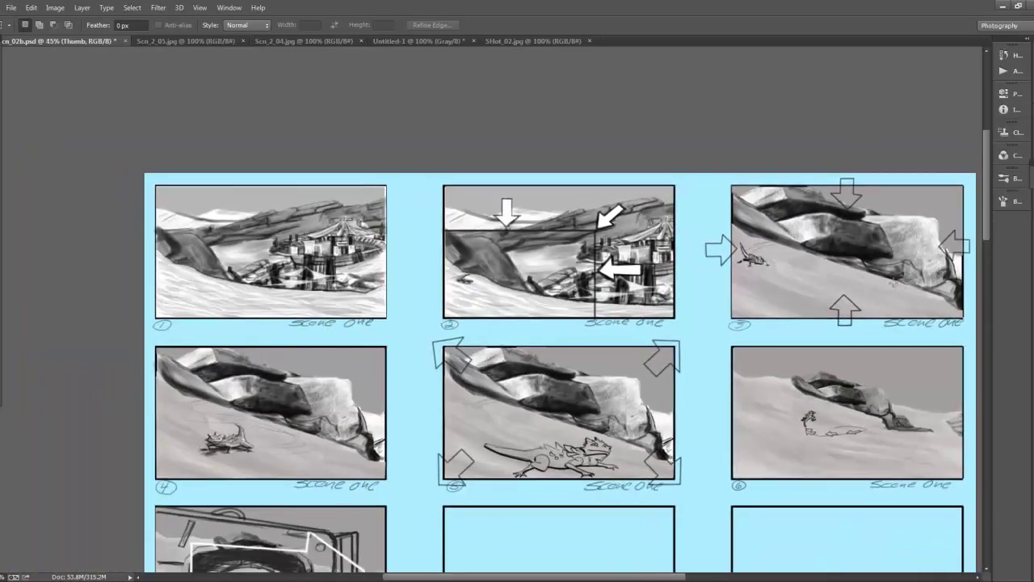
pyautogui.scroll(1, 798, 279)
pyautogui.scroll(1, 566, 267)
pyautogui.scroll(1, 420, 263)
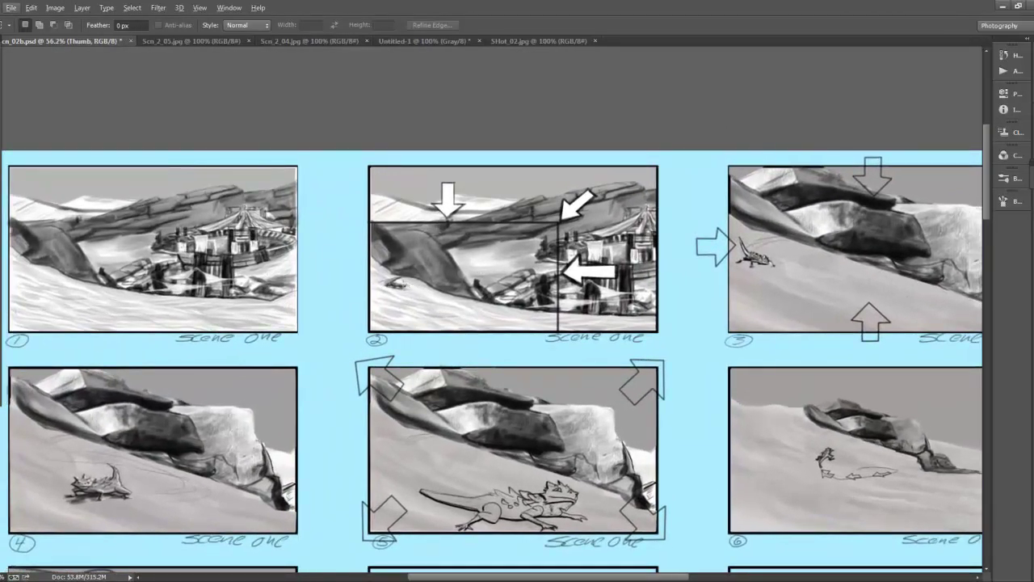
pyautogui.scroll(2, 763, 266)
pyautogui.scroll(-2, 826, 259)
pyautogui.scroll(6, 817, 259)
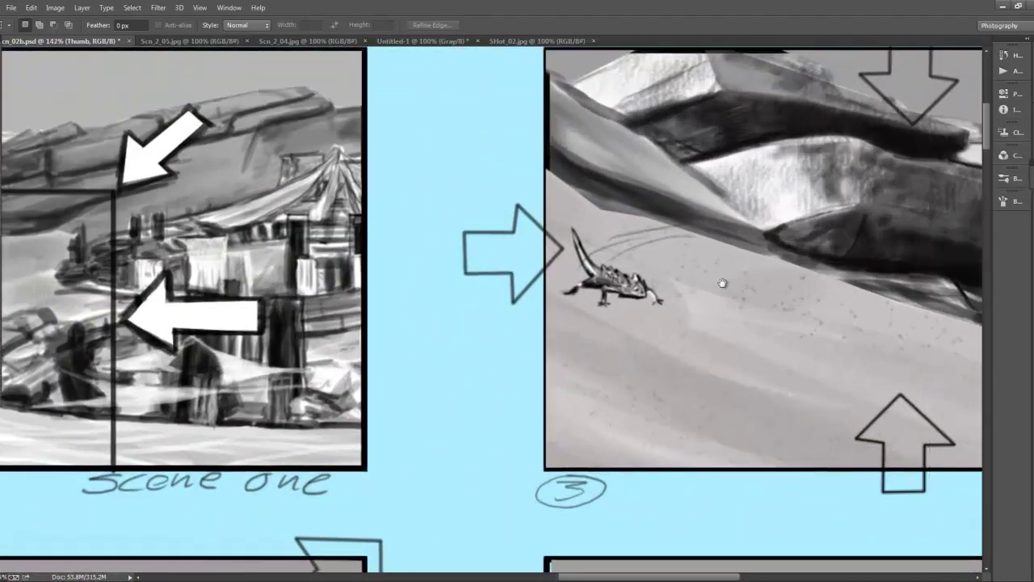
pyautogui.moveTo(722, 283); pyautogui.dragTo(683, 245)
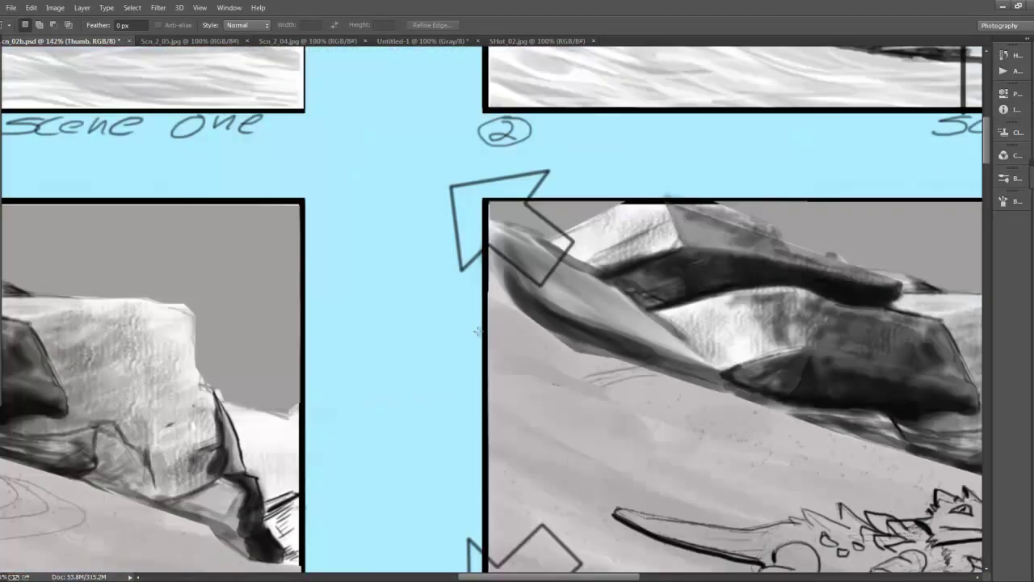
pyautogui.moveTo(477, 332); pyautogui.dragTo(339, 315)
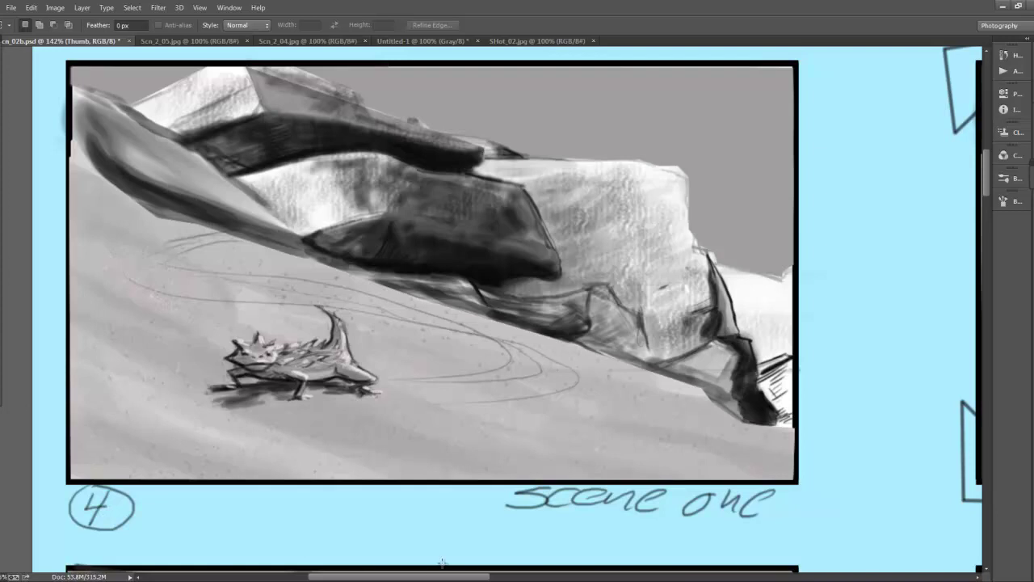
# - Check the lizard character reference images, then hide them to return to the storyboard
pyautogui.hotkey('alt', 'Tab')
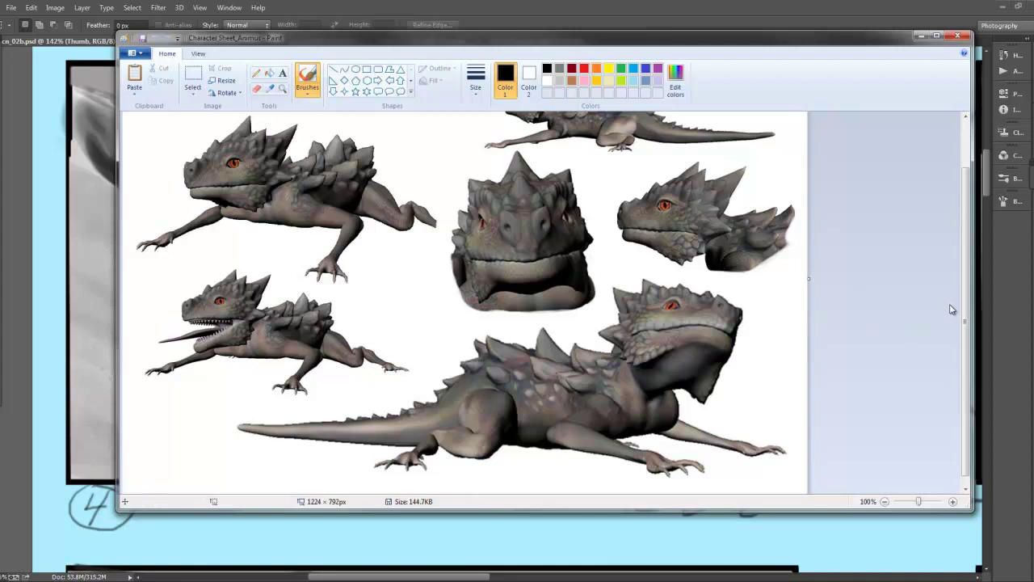
pyautogui.moveTo(963, 308); pyautogui.dragTo(982, 234)
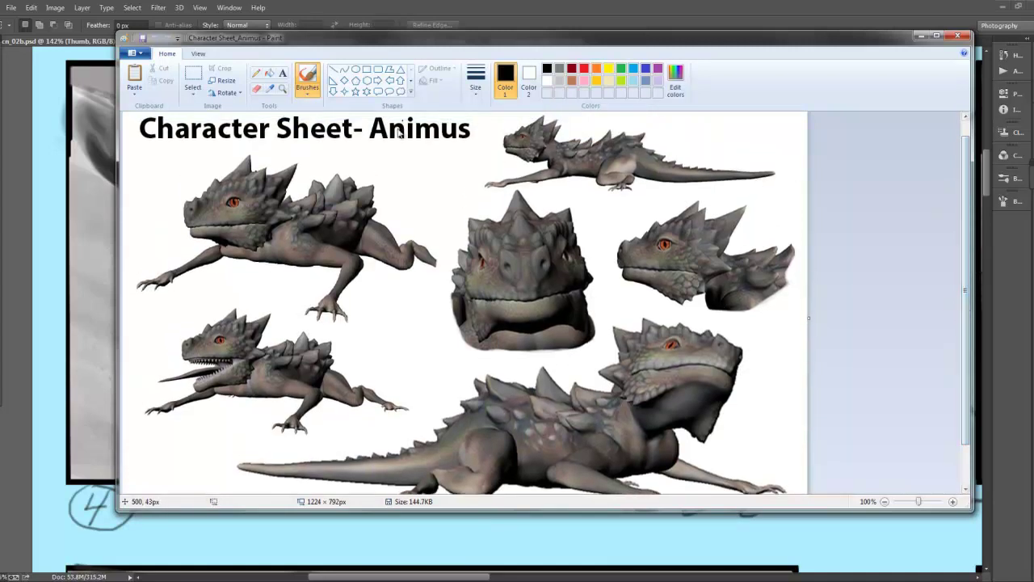
pyautogui.click(921, 35)
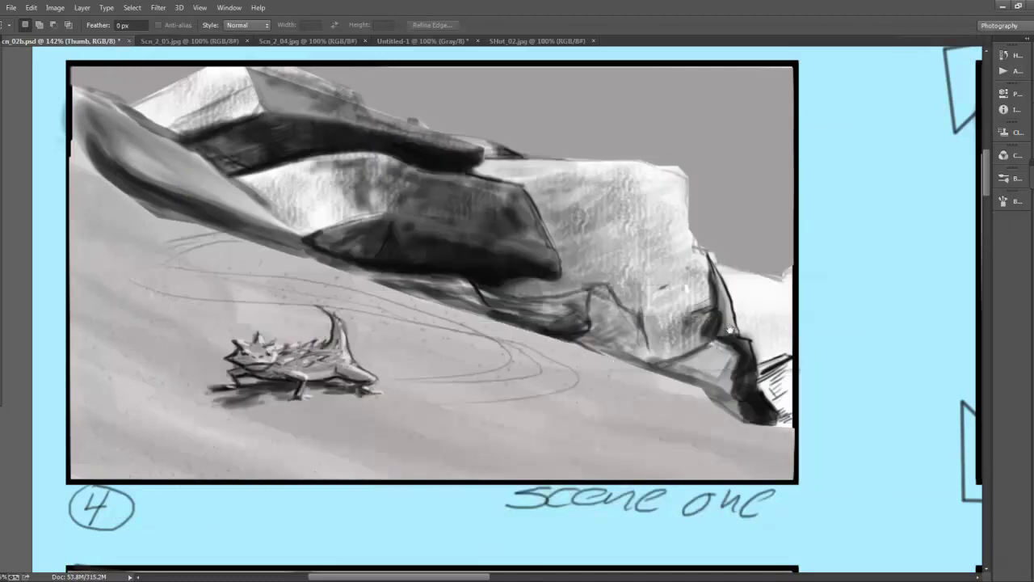
# - Pan past Scene One panels 5, 6 and the truck panel to Scene Two panel 1
pyautogui.moveTo(854, 309); pyautogui.dragTo(658, 307)
pyautogui.moveTo(773, 334); pyautogui.dragTo(525, 359)
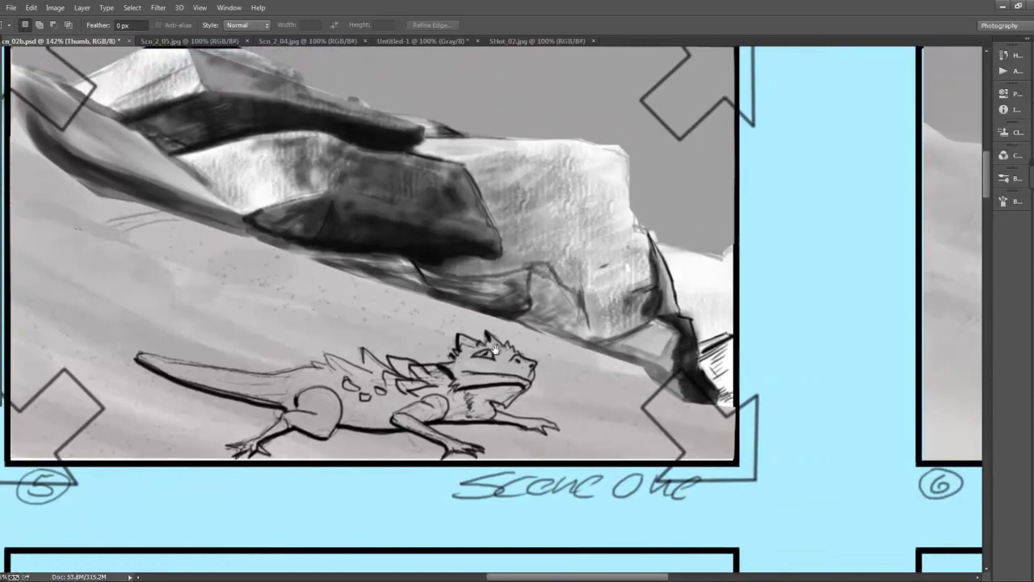
pyautogui.moveTo(814, 332); pyautogui.dragTo(540, 331)
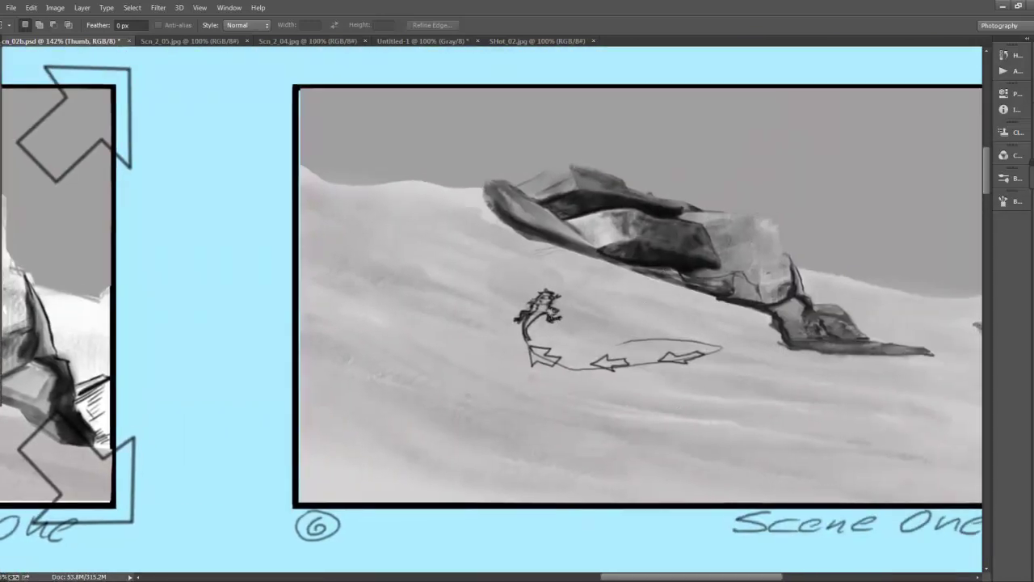
pyautogui.moveTo(518, 413); pyautogui.dragTo(552, 442)
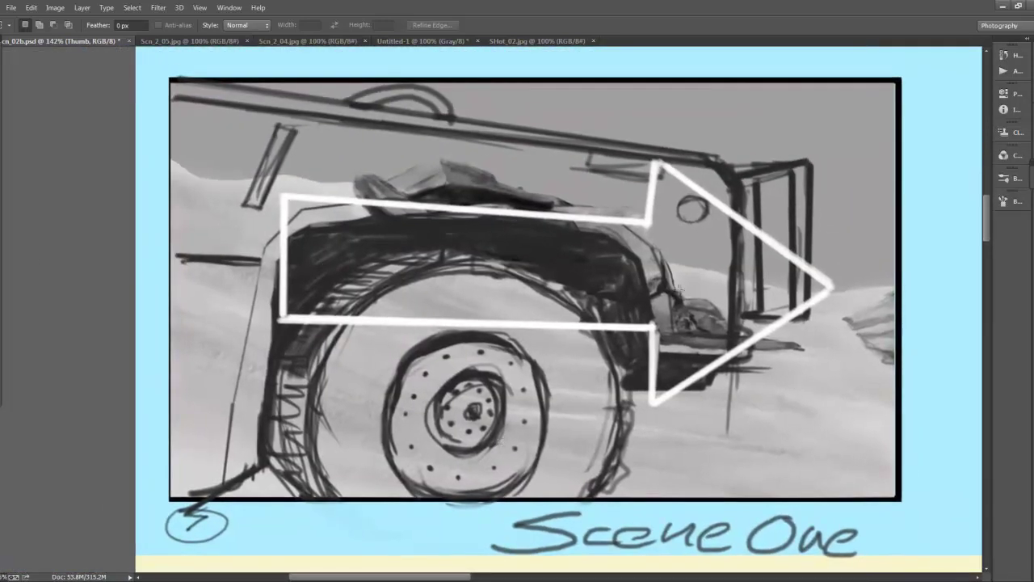
pyautogui.scroll(-2, 672, 296)
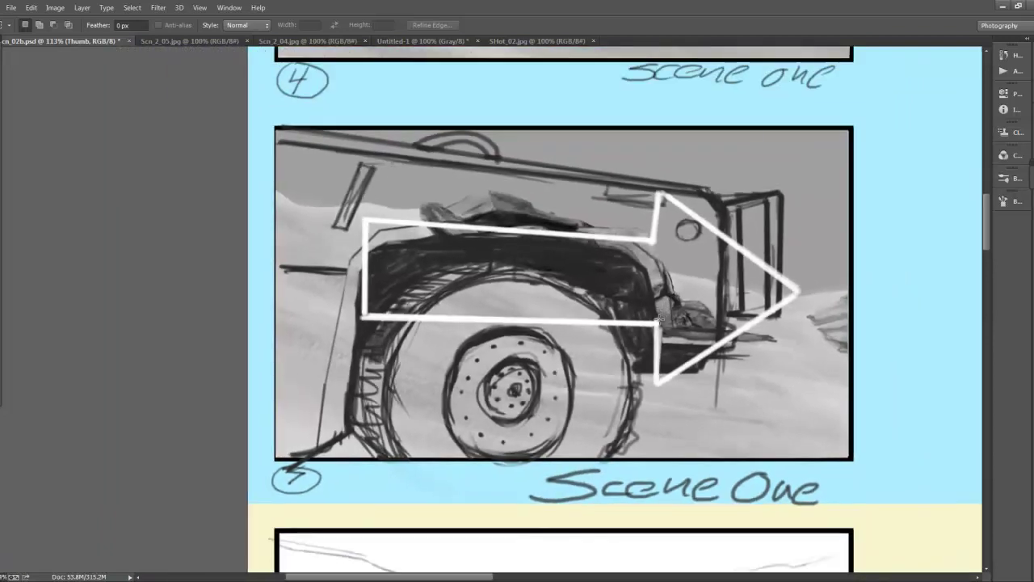
pyautogui.moveTo(670, 375); pyautogui.dragTo(639, 285)
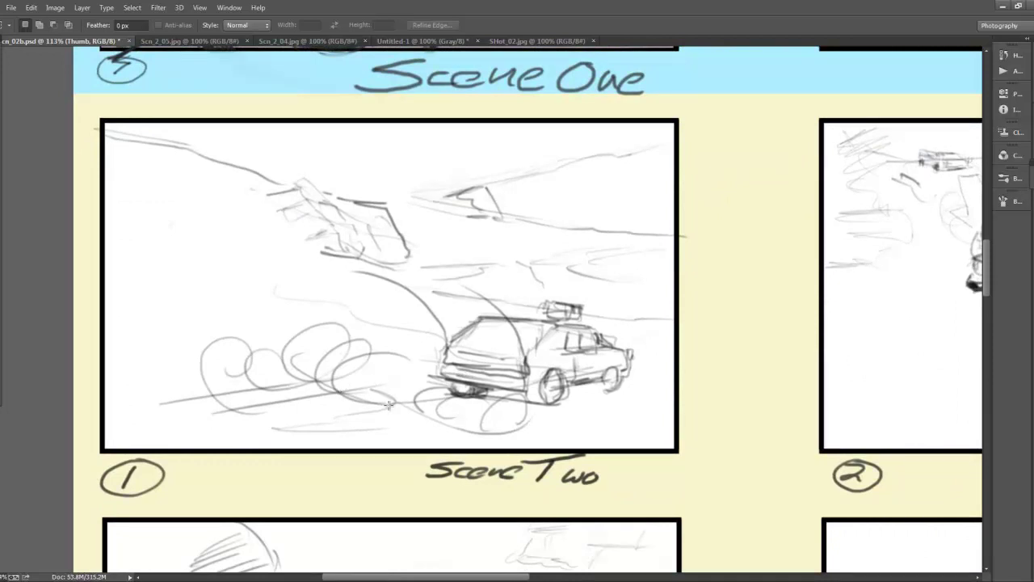
# - Pan through Scene Two panels 2, 3 and 4, then scroll back up toward Scene One
pyautogui.moveTo(736, 362); pyautogui.dragTo(424, 371)
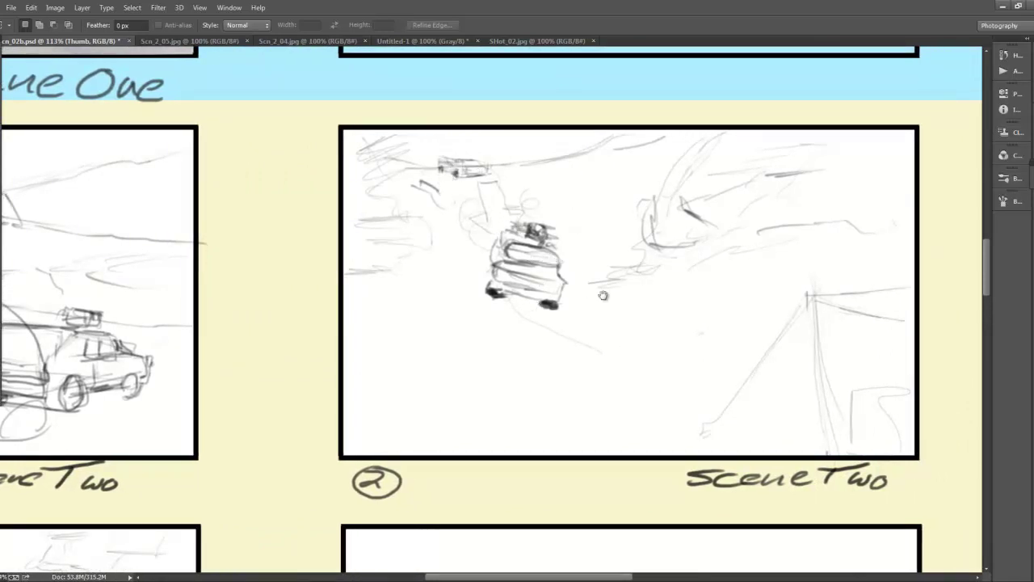
pyautogui.moveTo(683, 271); pyautogui.dragTo(423, 289)
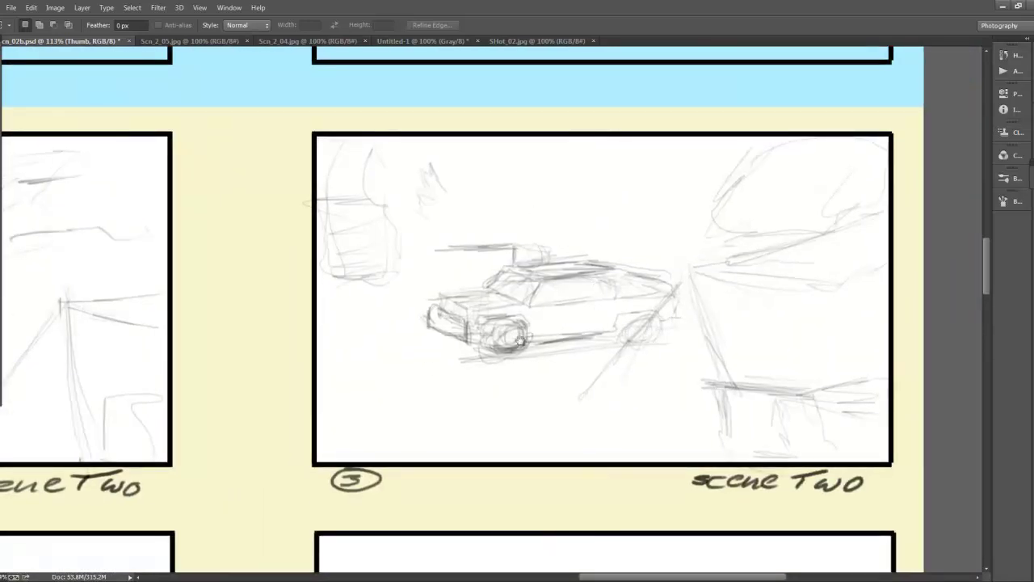
pyautogui.moveTo(434, 370); pyautogui.dragTo(577, 300)
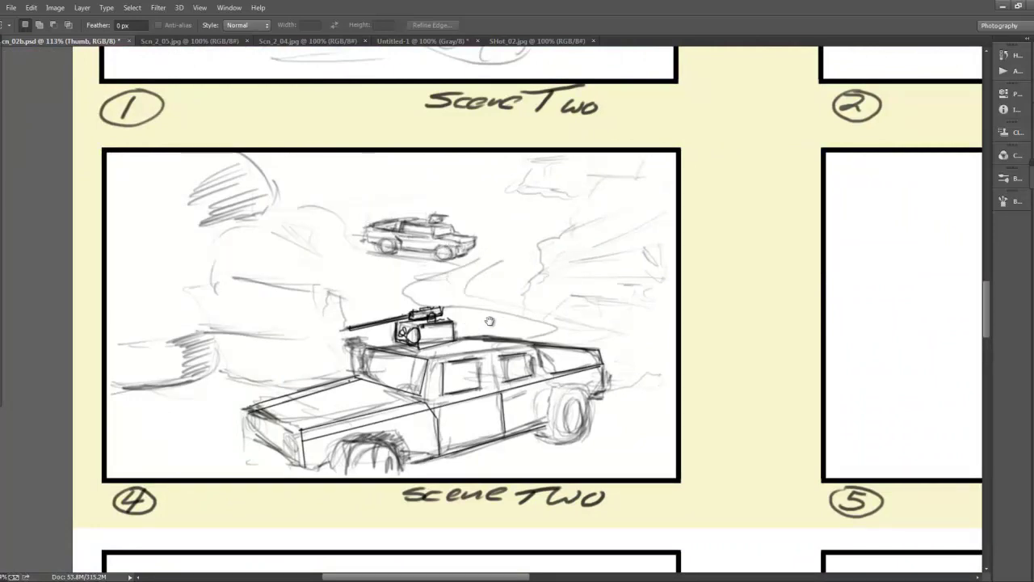
pyautogui.moveTo(495, 320); pyautogui.dragTo(569, 317)
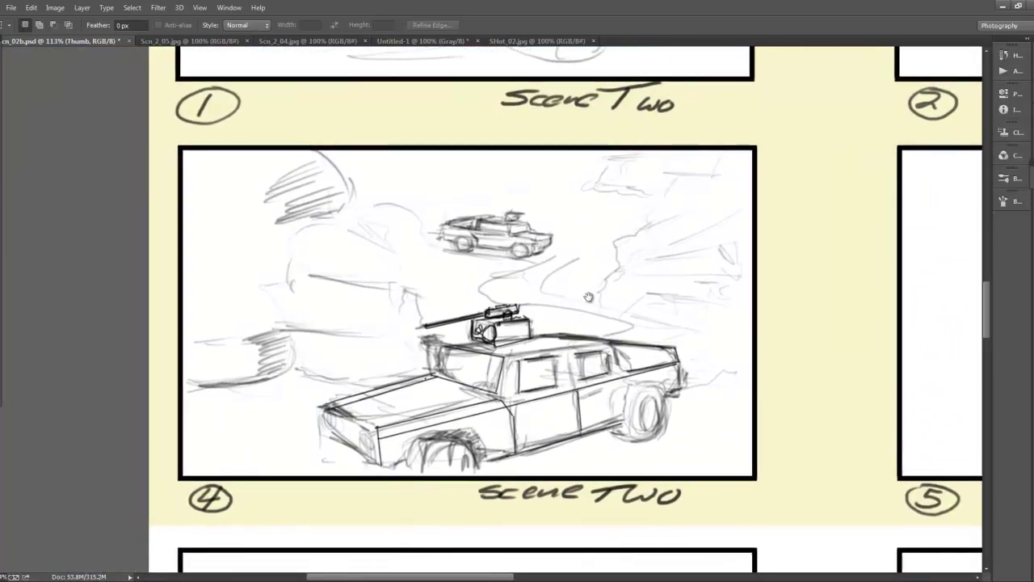
pyautogui.scroll(15, 592, 291)
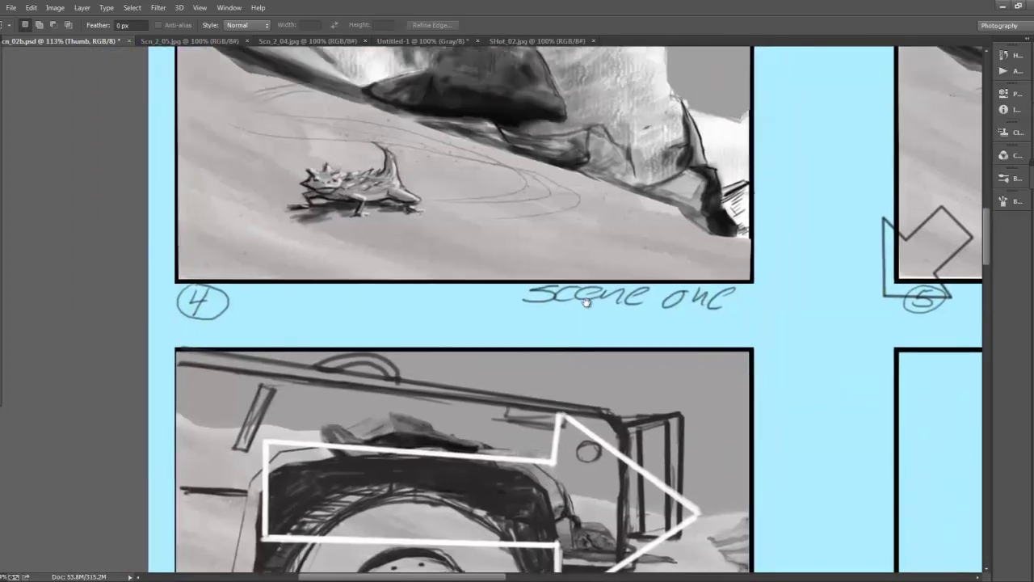
# - Scroll up and pan until the desert fortress panel 1 is fully visible
pyautogui.scroll(8, 586, 301)
pyautogui.moveTo(575, 302); pyautogui.dragTo(531, 279)
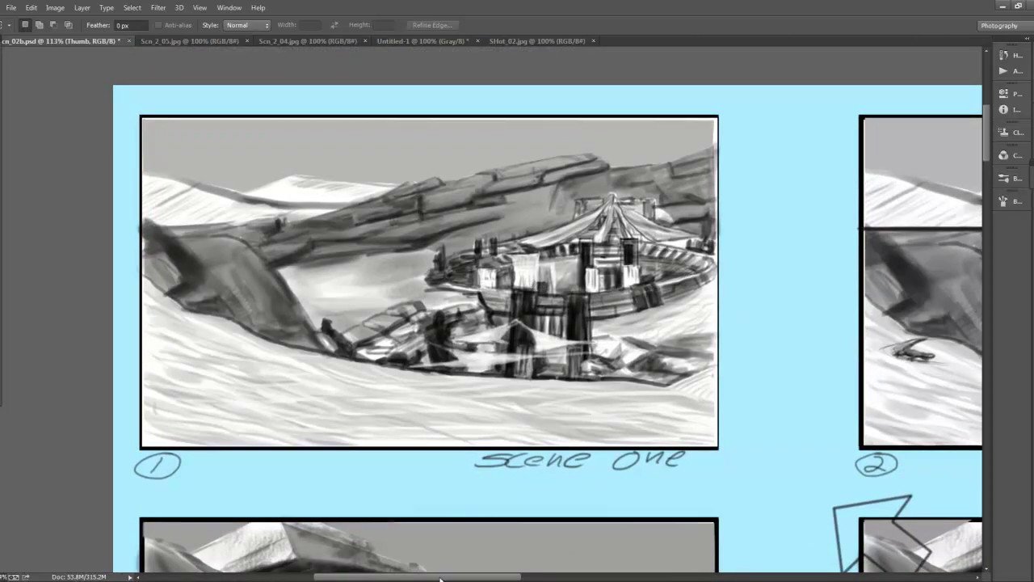
# - Switch to the Scn_2_04 render and step back through the renders to SHot_02
pyautogui.hotkey('alt', 'Tab')
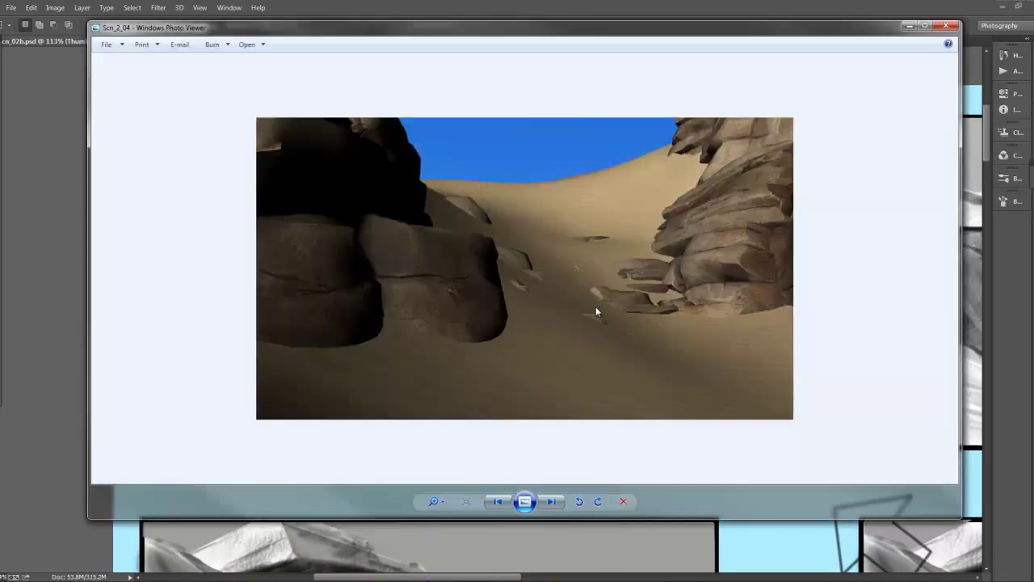
pyautogui.click(498, 502)
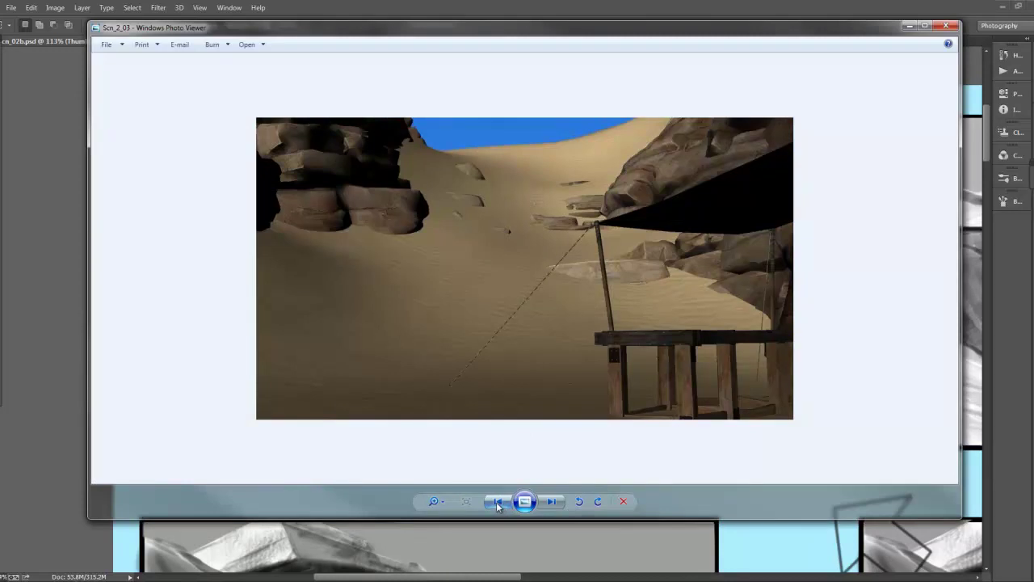
pyautogui.click(497, 502)
pyautogui.click(498, 501)
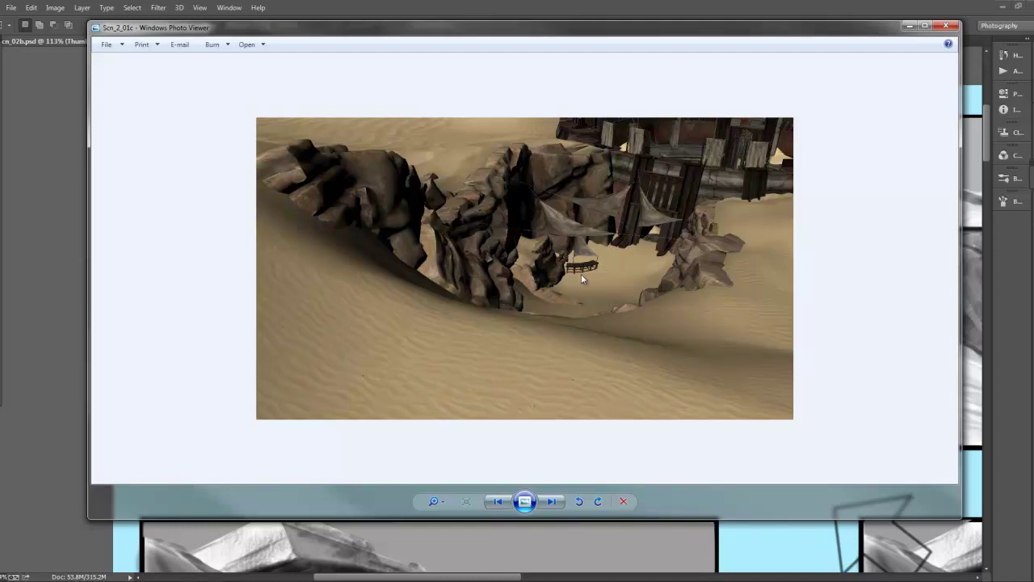
pyautogui.click(495, 501)
pyautogui.click(495, 501)
pyautogui.click(494, 501)
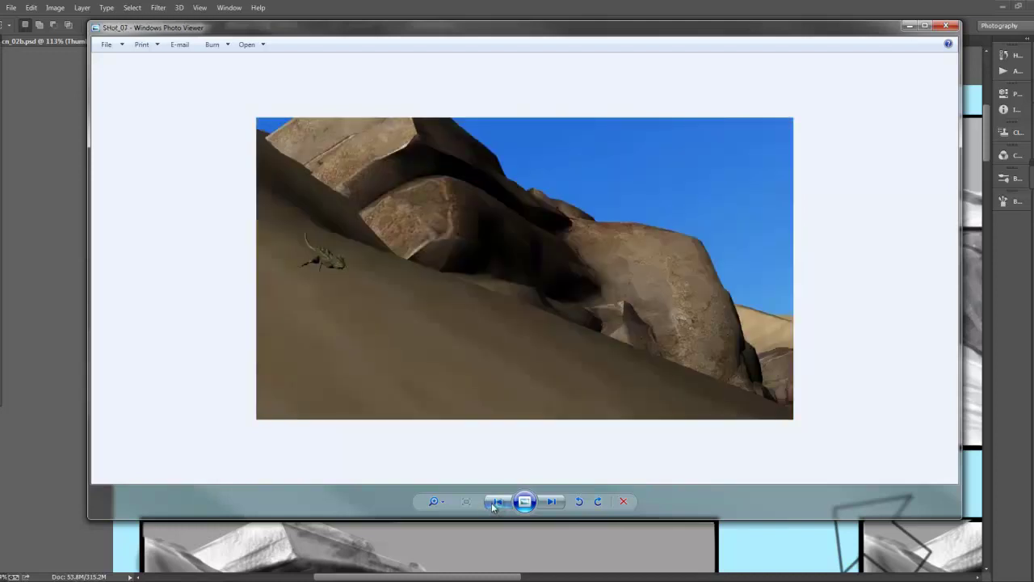
pyautogui.click(495, 501)
pyautogui.click(495, 502)
pyautogui.click(494, 502)
pyautogui.click(494, 501)
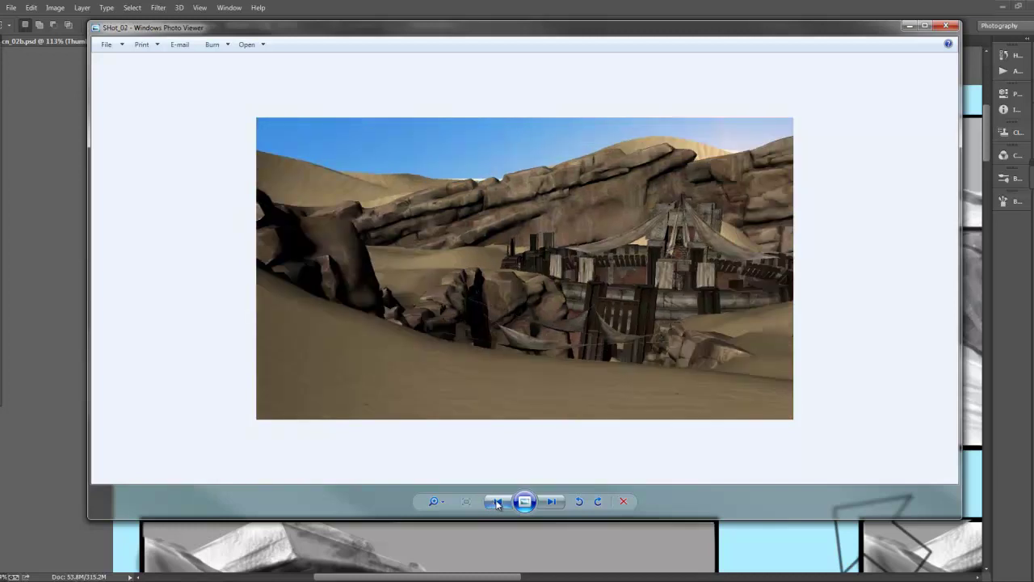
# - Return to Photoshop, show the Layers panel, and hide the Thumb sketch to reveal the render
pyautogui.click(909, 27)
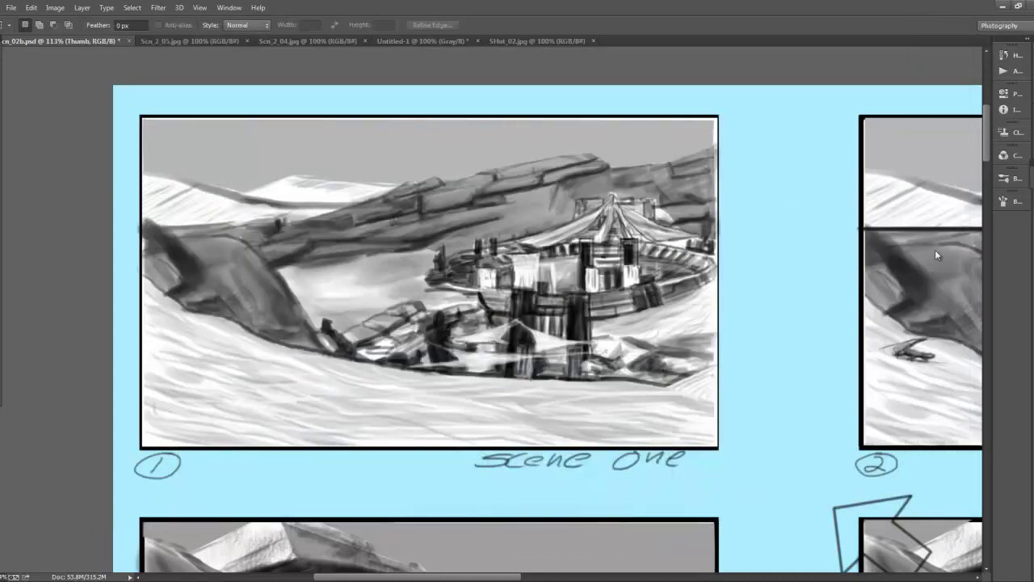
pyautogui.press('F7')
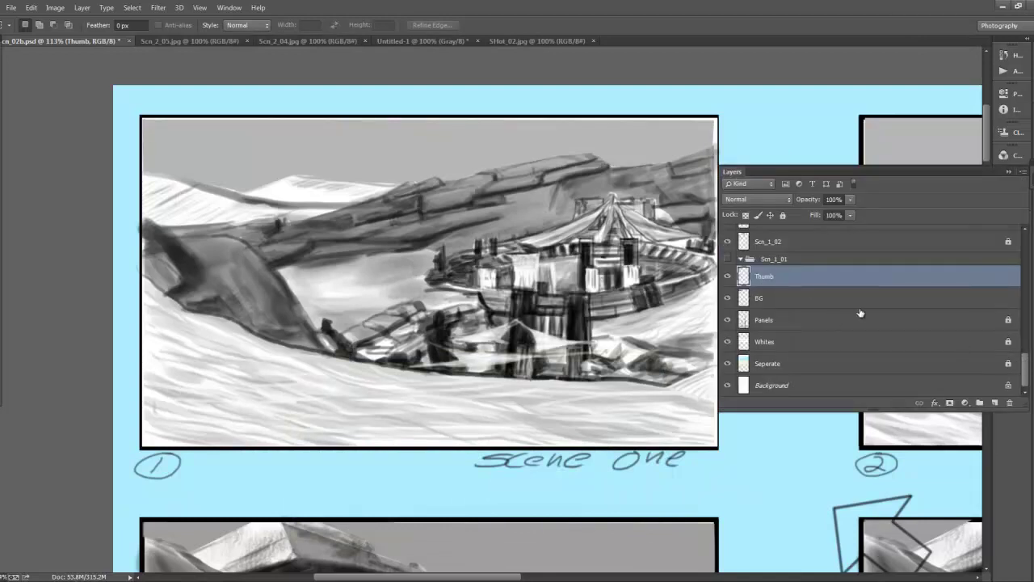
pyautogui.click(727, 276)
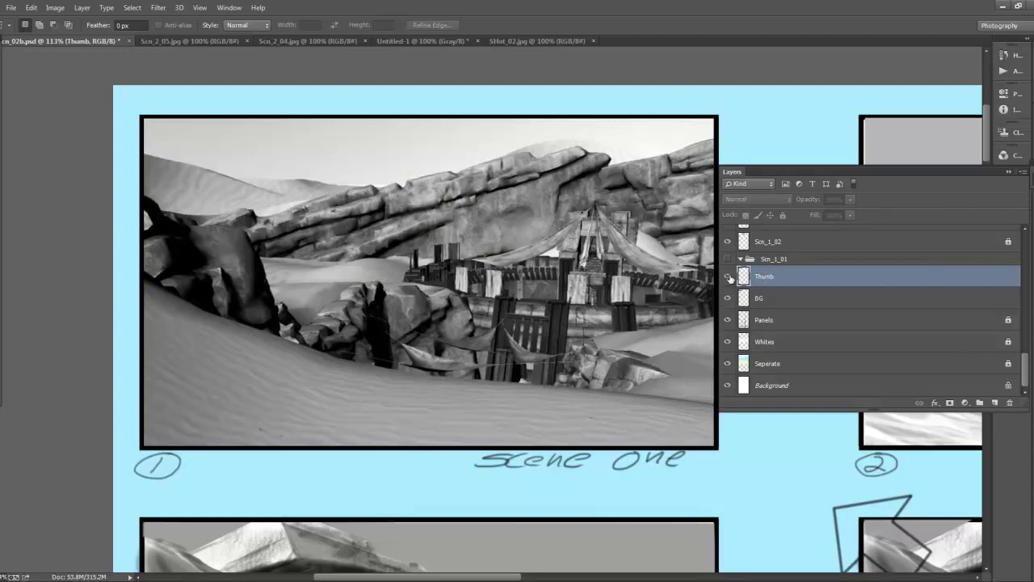
pyautogui.click(727, 277)
pyautogui.click(728, 276)
pyautogui.click(727, 276)
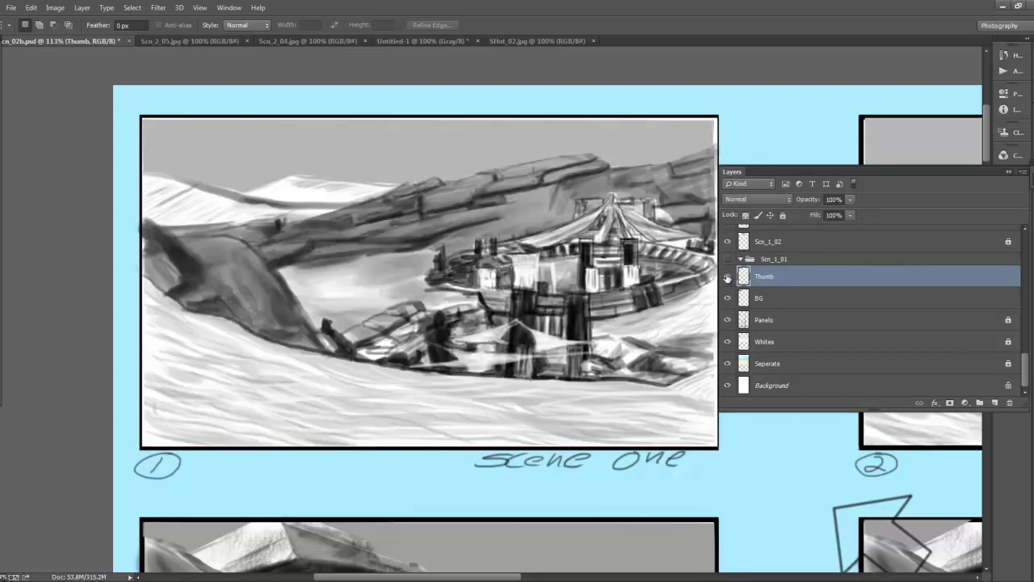
pyautogui.click(727, 276)
# - Toggle the Thumb layer repeatedly to compare, leave it visible, and close Layers
pyautogui.click(727, 276)
pyautogui.click(728, 276)
pyautogui.click(728, 276)
pyautogui.click(728, 277)
pyautogui.click(728, 276)
pyautogui.click(727, 276)
pyautogui.click(728, 277)
pyautogui.click(728, 276)
pyautogui.click(728, 276)
pyautogui.click(728, 276)
pyautogui.click(728, 276)
pyautogui.click(728, 276)
pyautogui.click(728, 276)
pyautogui.click(728, 277)
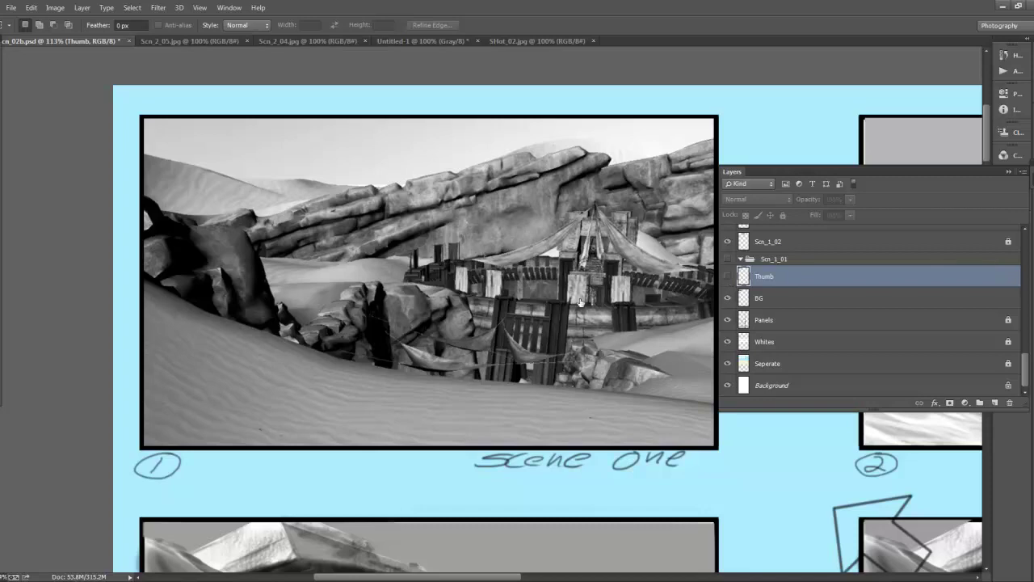
pyautogui.click(728, 276)
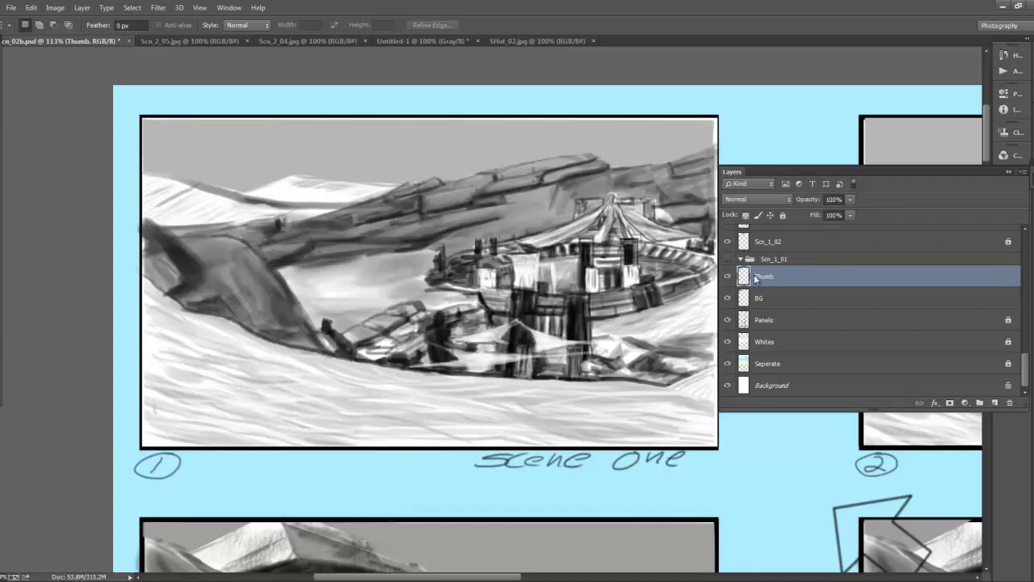
pyautogui.press('F7')
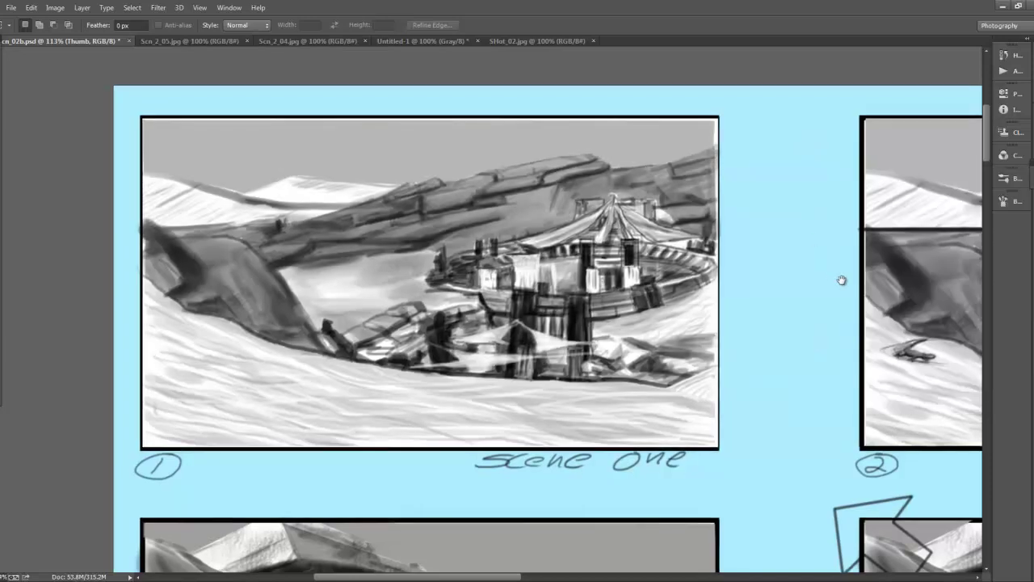
# - Pan across and down the storyboard to Scene Two panel 4 with the armed-truck sketch
pyautogui.hscroll(5, 798, 261)
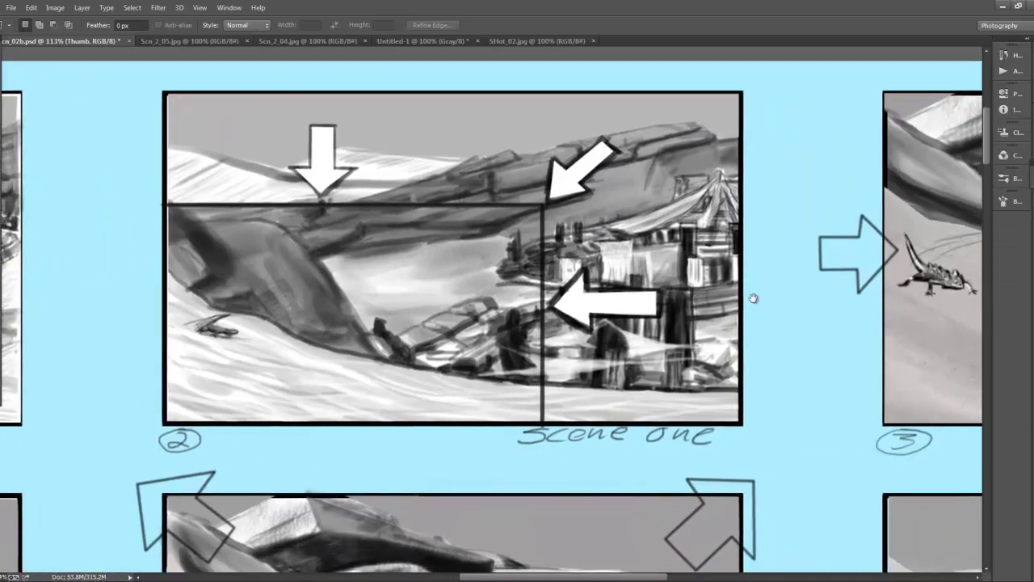
pyautogui.moveTo(778, 307); pyautogui.dragTo(490, 263)
pyautogui.hscroll(3, 720, 279)
pyautogui.hscroll(-8, 646, 275)
pyautogui.scroll(-3, 577, 312)
pyautogui.scroll(-3, 623, 270)
pyautogui.hscroll(3, 623, 270)
pyautogui.hscroll(-8, 566, 299)
pyautogui.scroll(-1, 544, 311)
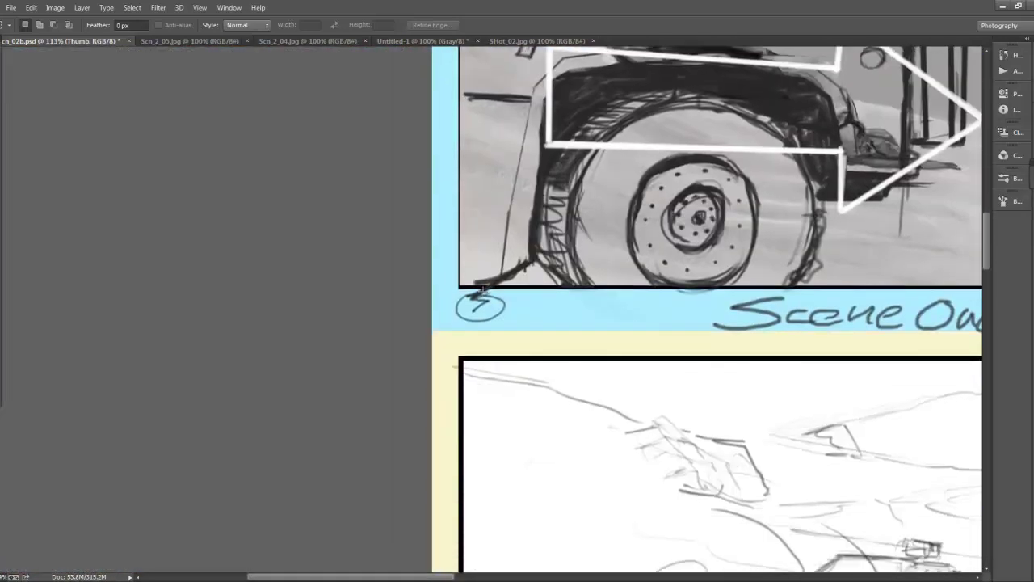
pyautogui.hscroll(4, 543, 310)
pyautogui.scroll(-2, 543, 310)
pyautogui.hscroll(1, 544, 310)
pyautogui.hscroll(-3, 596, 300)
pyautogui.scroll(-2, 595, 300)
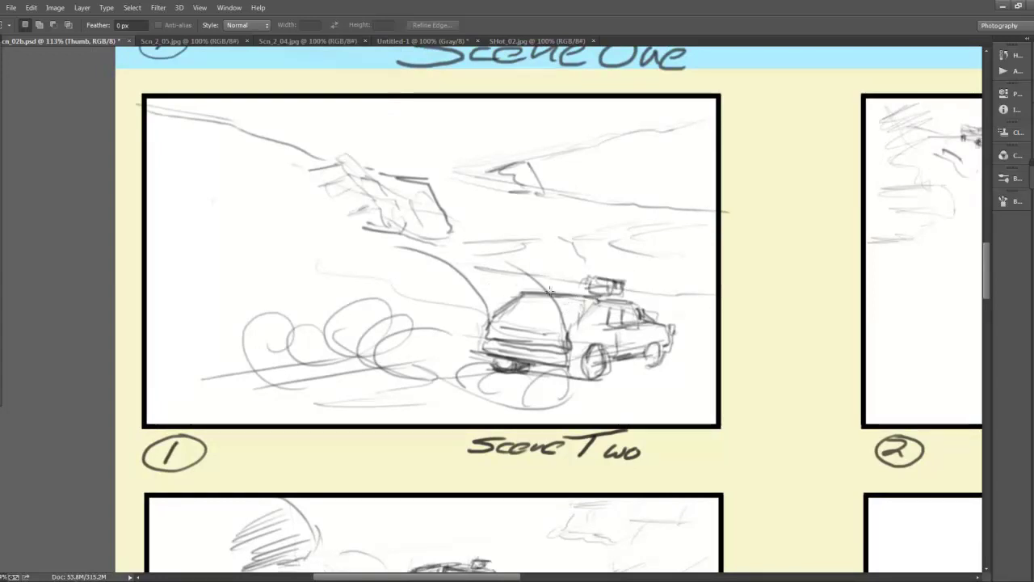
pyautogui.moveTo(571, 320); pyautogui.dragTo(543, 287)
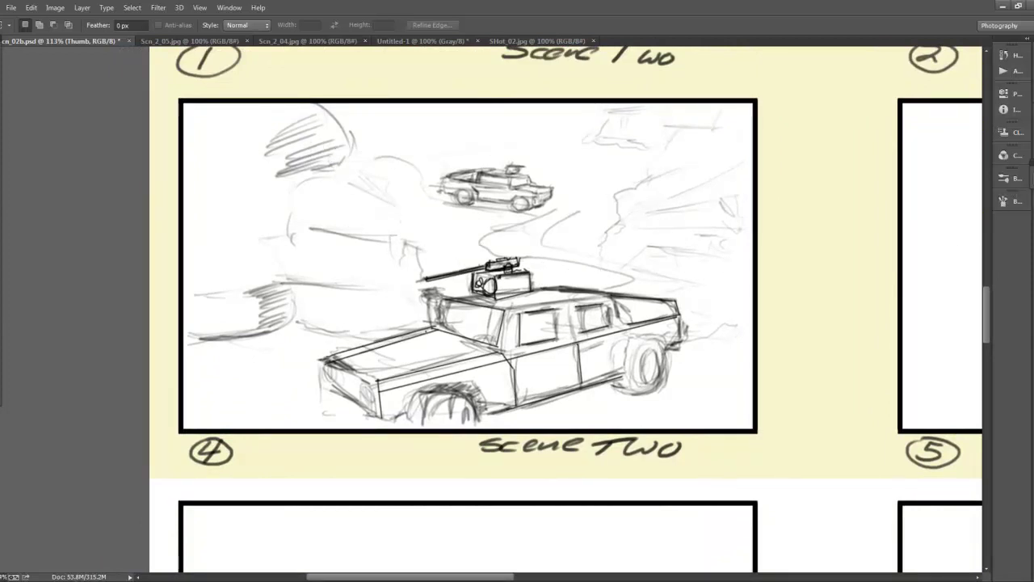
# - Open the Layers panel and in Scn_2_04 hide the Thumb sketch while showing Wht_Block and BG
pyautogui.press('F7')
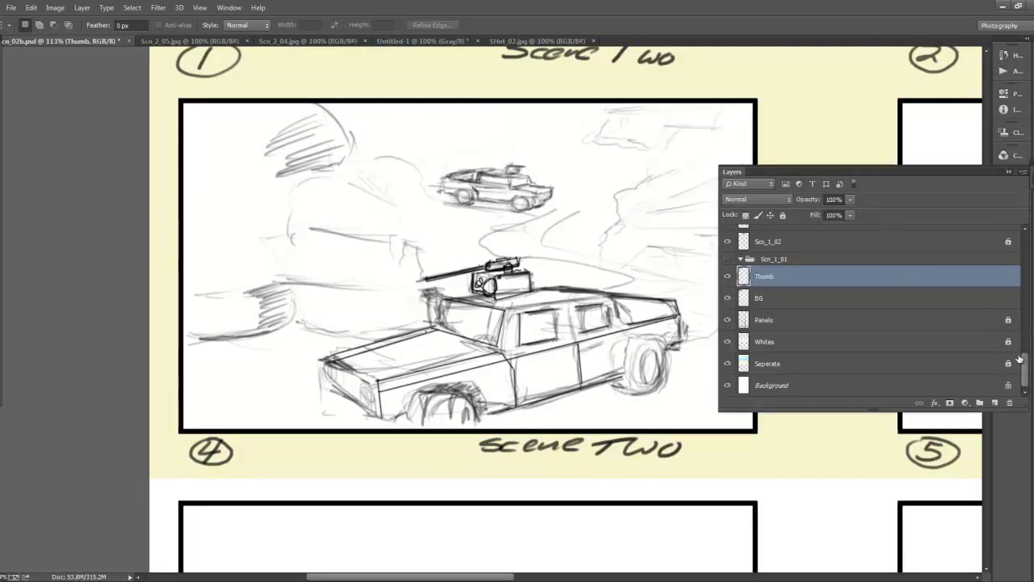
pyautogui.moveTo(1027, 369); pyautogui.dragTo(1016, 330)
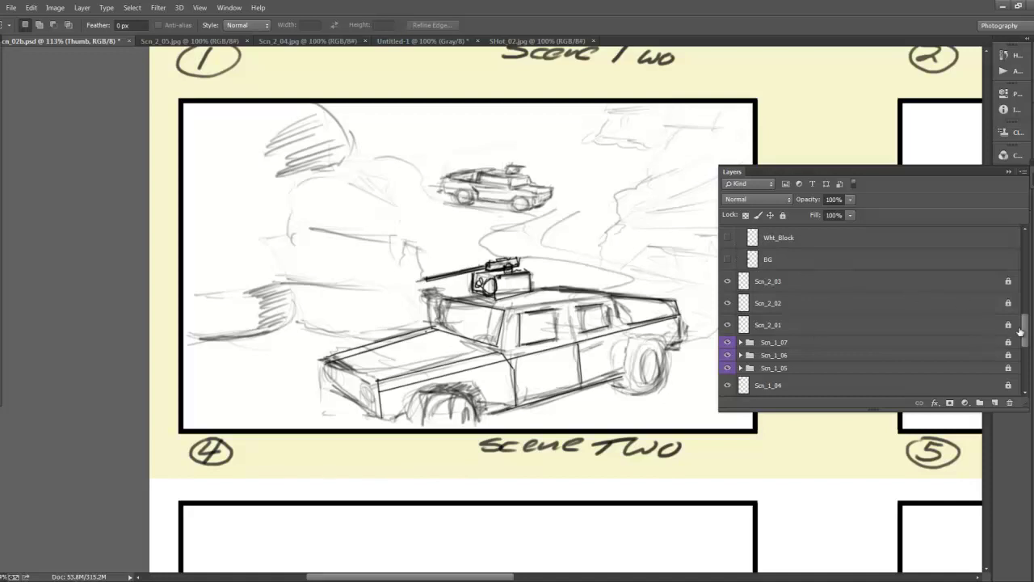
pyautogui.moveTo(1023, 330); pyautogui.dragTo(1023, 320)
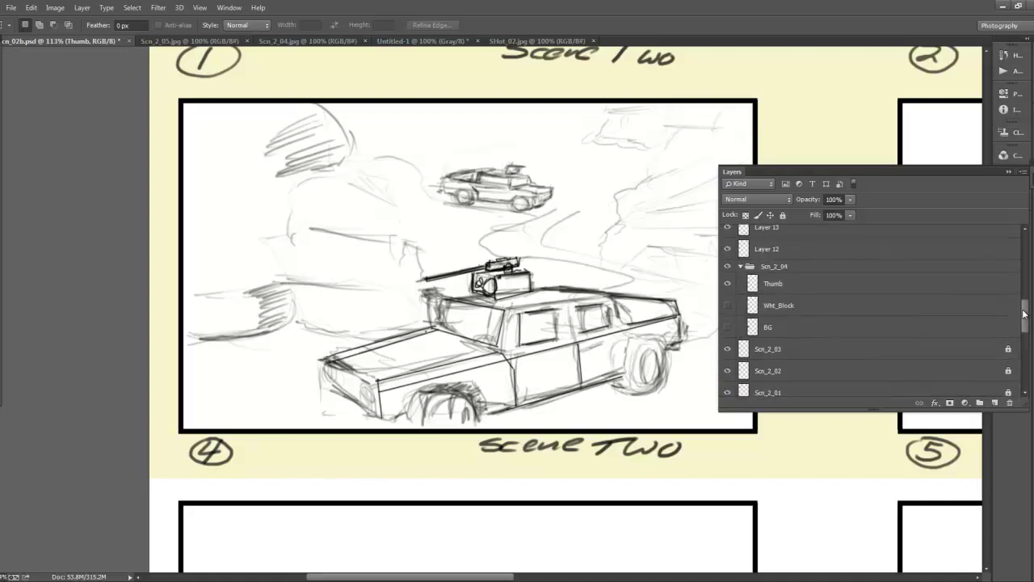
pyautogui.click(727, 286)
pyautogui.click(726, 308)
pyautogui.click(726, 329)
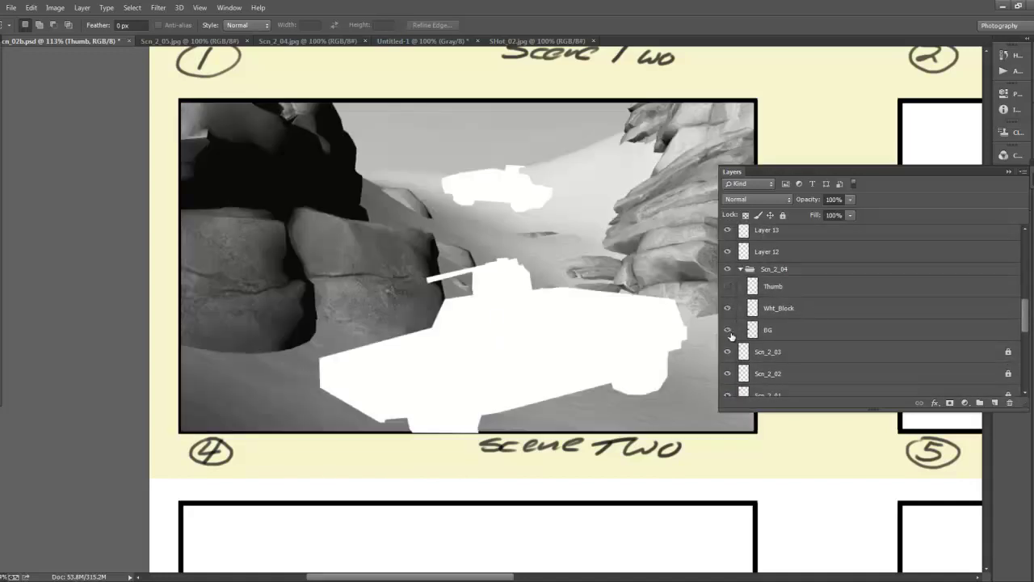
# - Compare layer combinations, ending with Thumb, BG rock render and Wht_Block all visible, panel collapsed
pyautogui.click(728, 287)
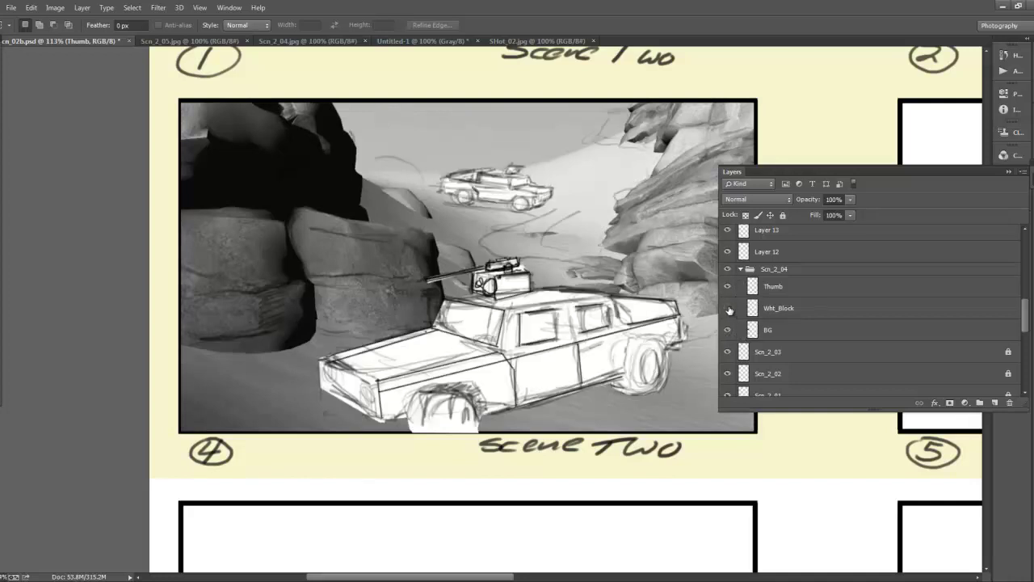
pyautogui.click(728, 308)
pyautogui.click(727, 308)
pyautogui.click(728, 330)
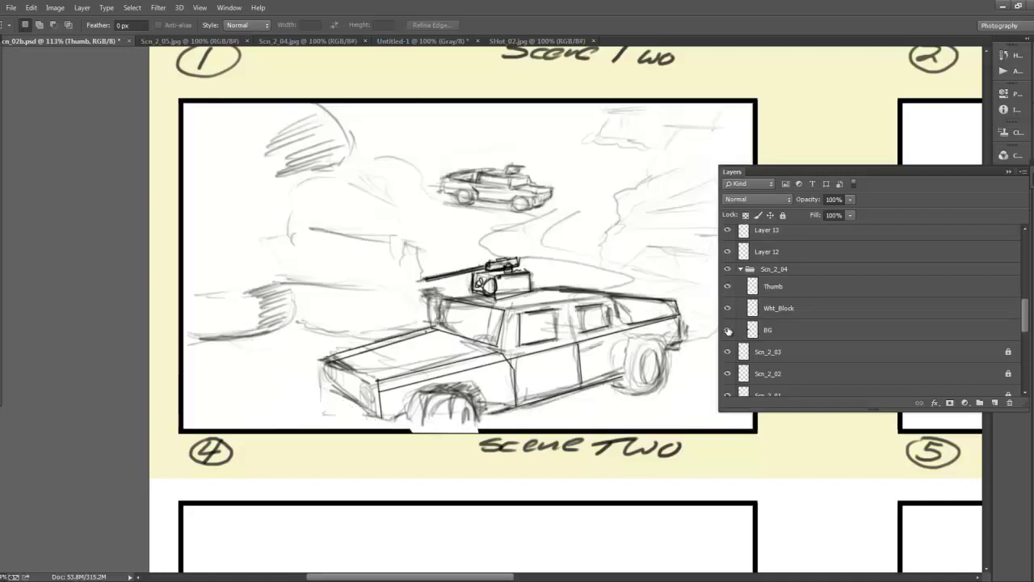
pyautogui.click(727, 330)
pyautogui.click(728, 307)
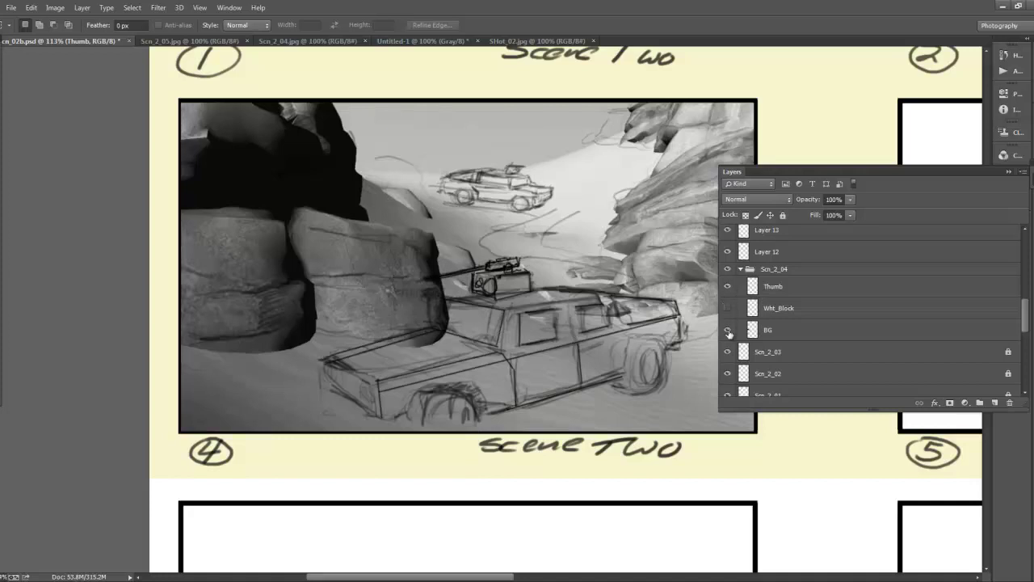
pyautogui.click(728, 330)
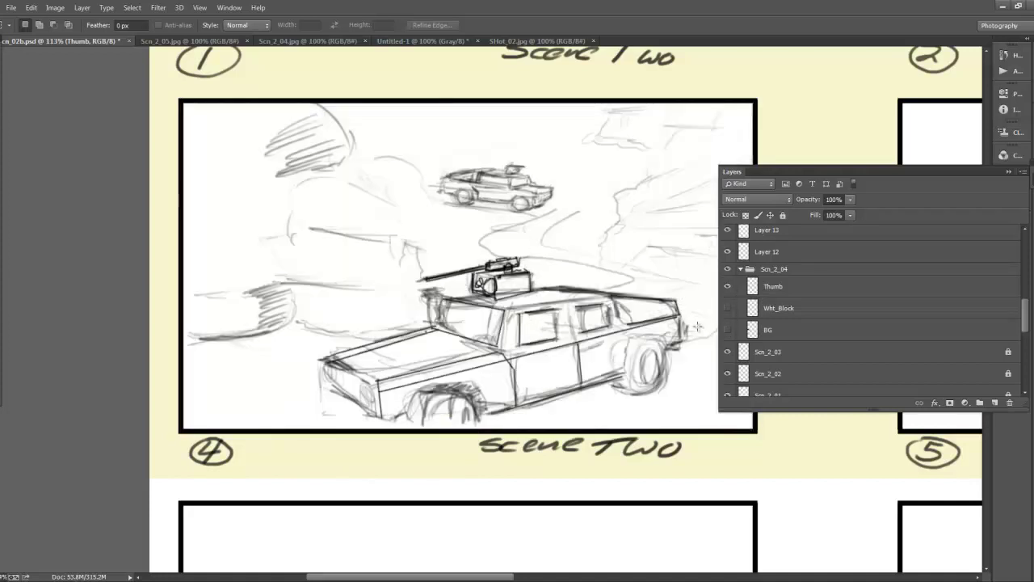
pyautogui.click(727, 331)
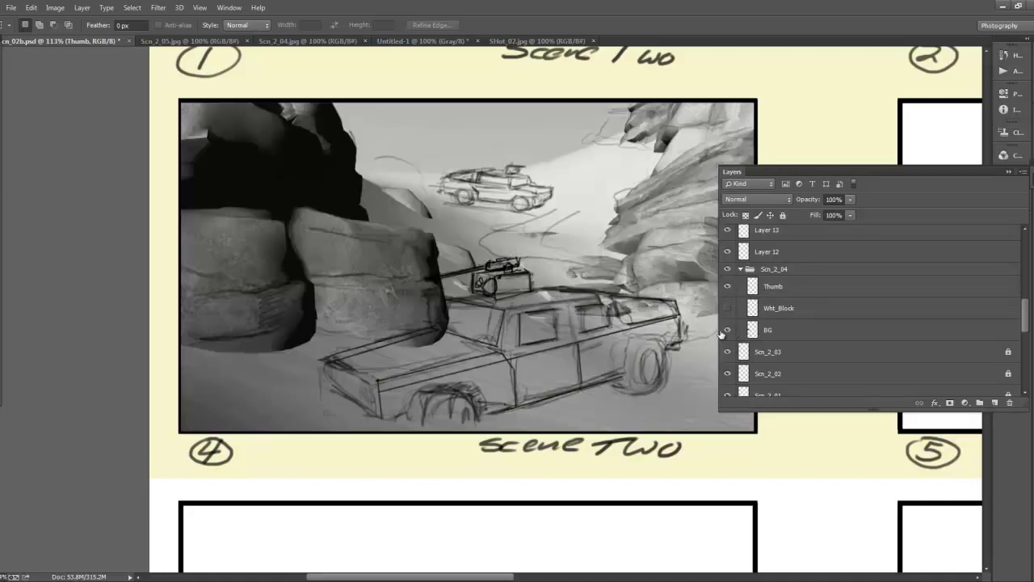
pyautogui.click(727, 308)
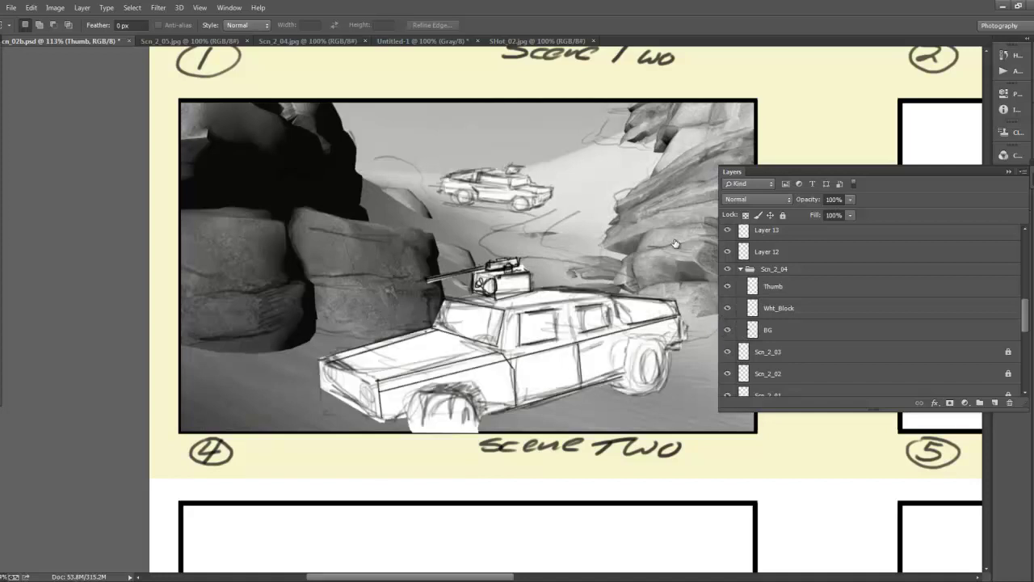
pyautogui.click(879, 164)
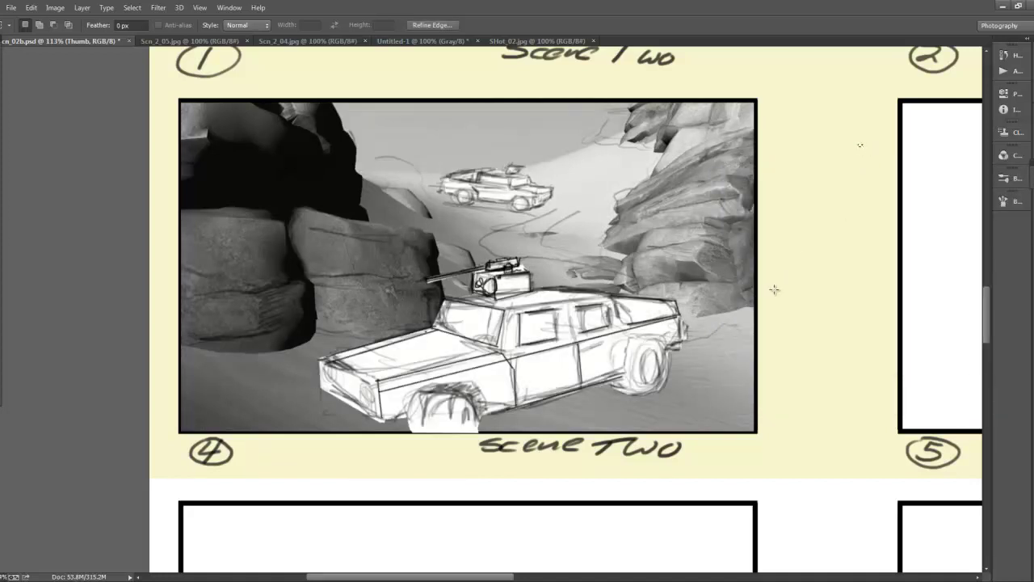
# - Zoom out and pan until the Scene One and Scene Two rows show together
pyautogui.moveTo(762, 316); pyautogui.dragTo(704, 361)
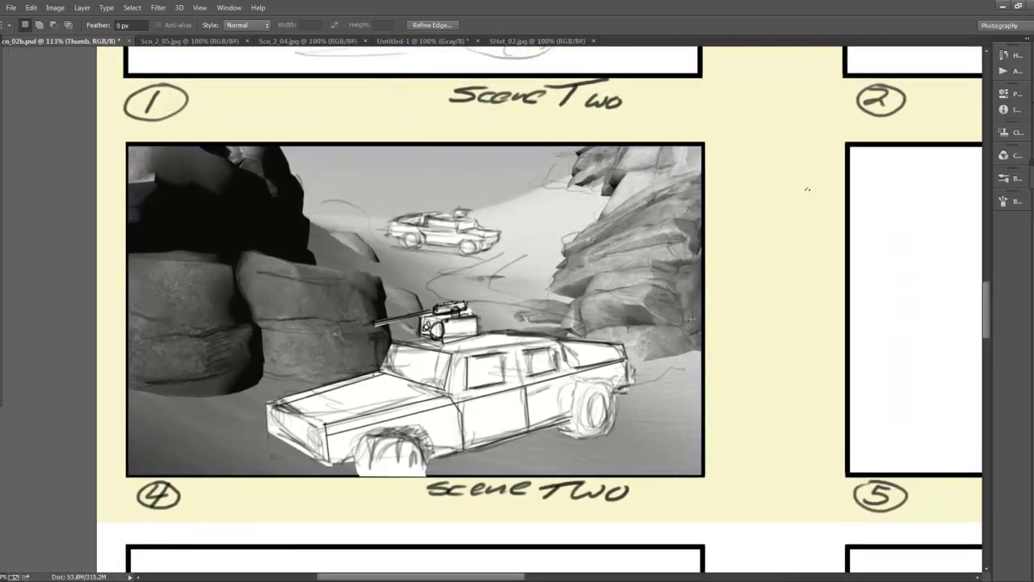
pyautogui.scroll(-5, 726, 305)
pyautogui.moveTo(772, 309); pyautogui.dragTo(525, 328)
pyautogui.scroll(1, 565, 330)
pyautogui.scroll(1, 493, 309)
pyautogui.scroll(2, 493, 309)
pyautogui.scroll(-3, 484, 319)
pyautogui.moveTo(667, 293); pyautogui.dragTo(528, 441)
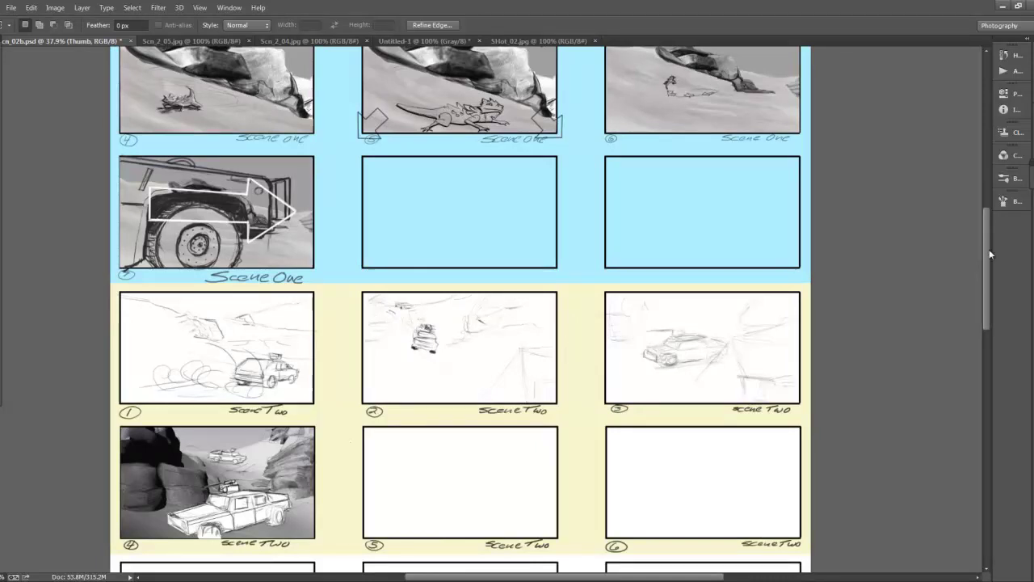
# - Scroll down to the blank frames and back, then zoom in on the Scene One panels
pyautogui.moveTo(987, 251); pyautogui.dragTo(979, 195)
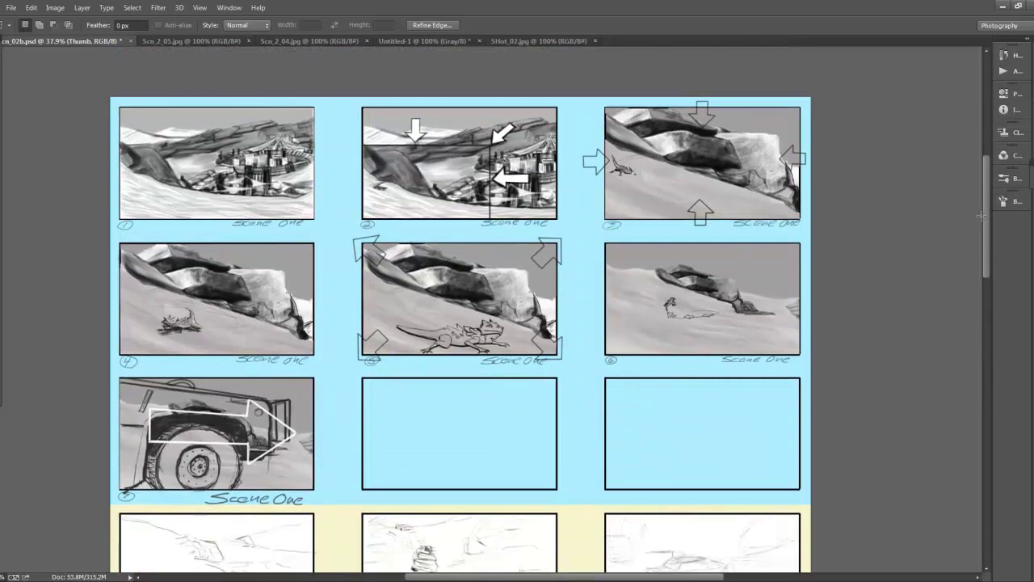
pyautogui.moveTo(985, 238); pyautogui.dragTo(964, 350)
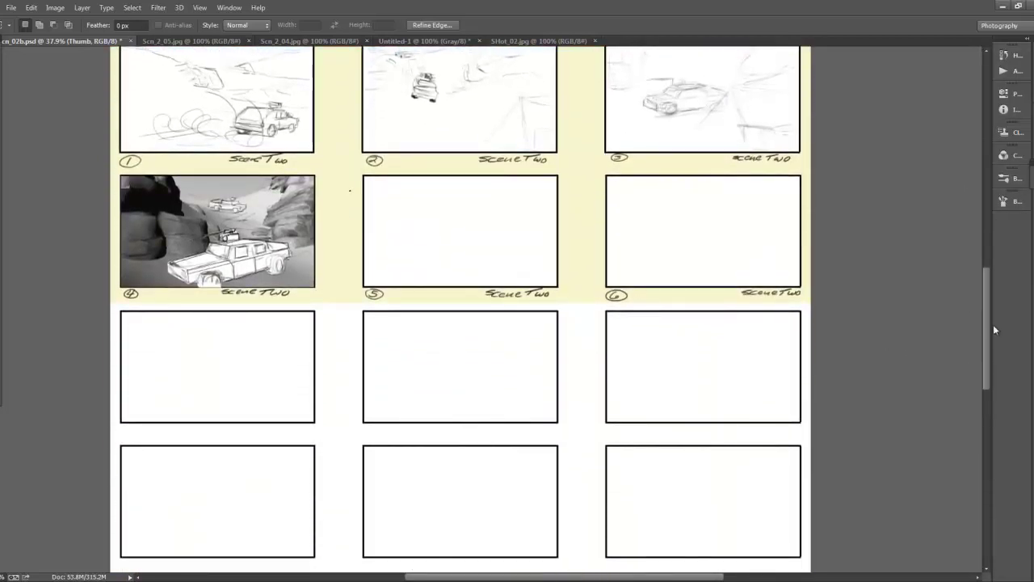
pyautogui.moveTo(990, 311); pyautogui.dragTo(987, 212)
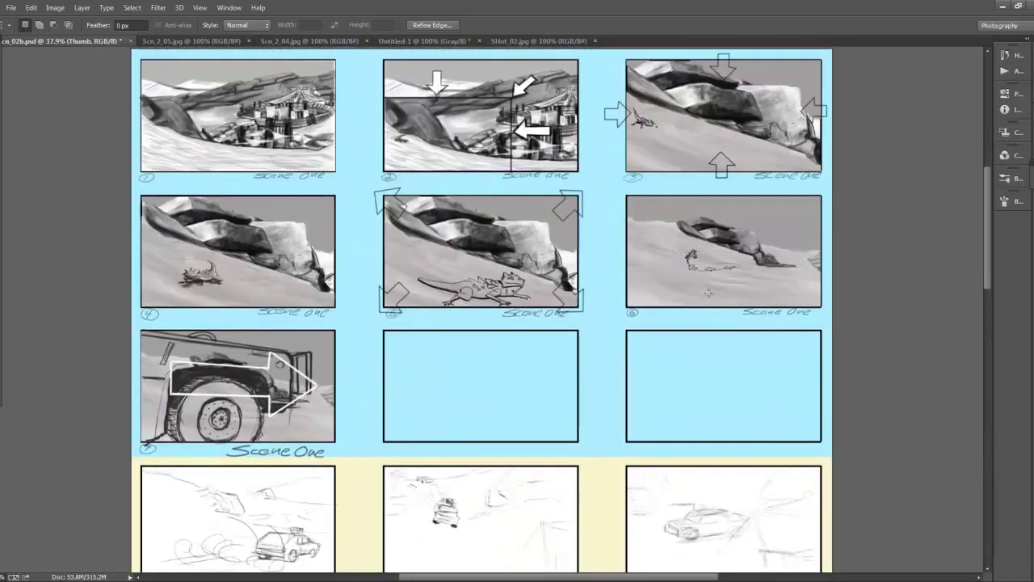
pyautogui.moveTo(596, 292); pyautogui.dragTo(880, 256)
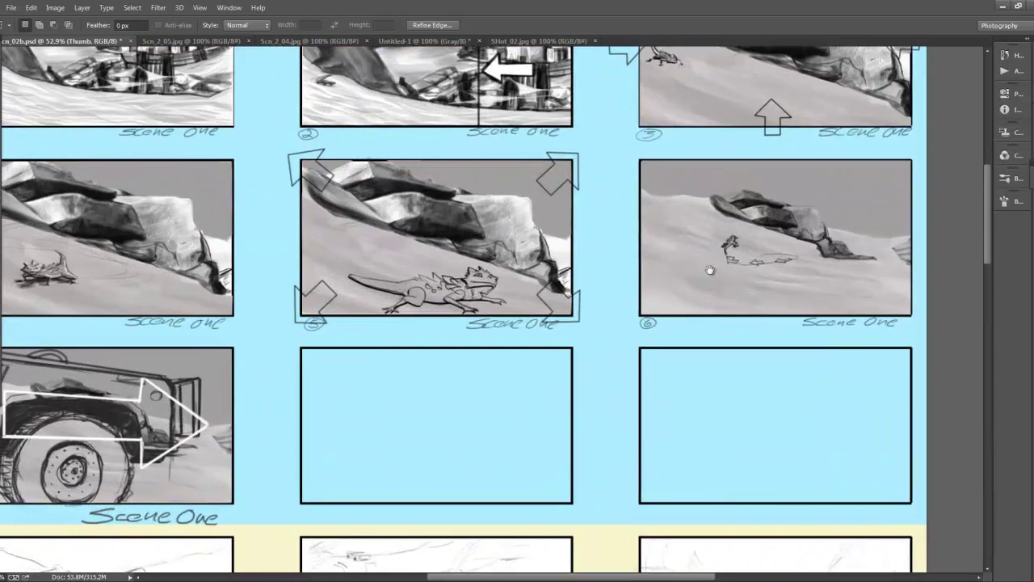
# - Pan from the sheet's top-left through the Scene Two rows and back, then zoom in on lizard frame 4
pyautogui.press('Home')
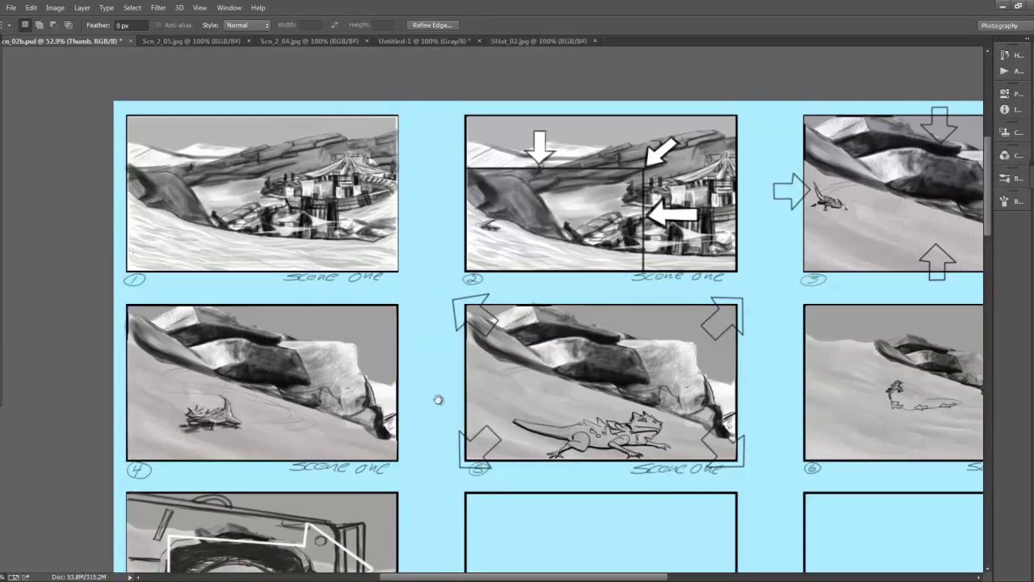
pyautogui.moveTo(434, 342); pyautogui.dragTo(415, 365)
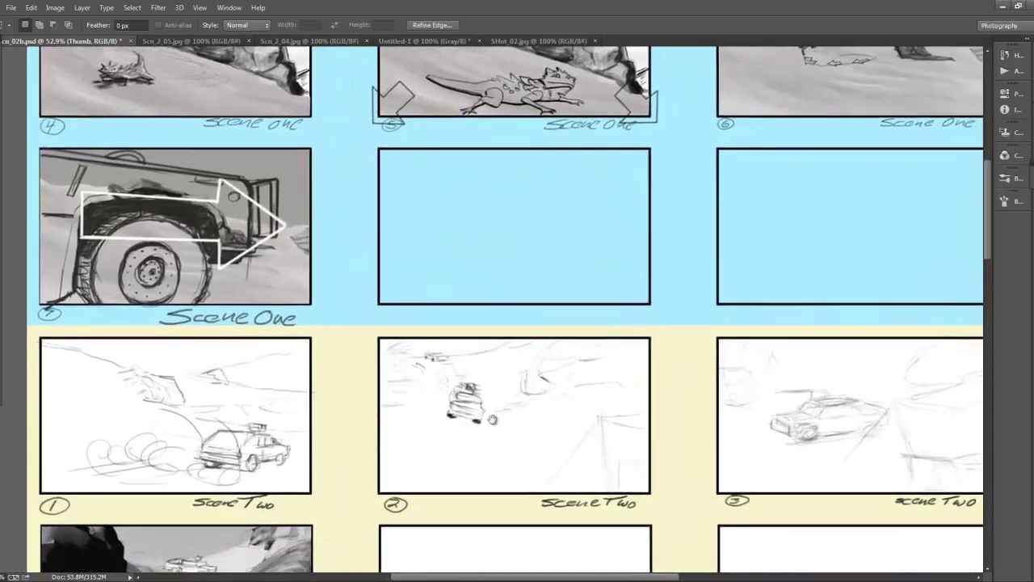
pyautogui.moveTo(492, 419); pyautogui.dragTo(541, 242)
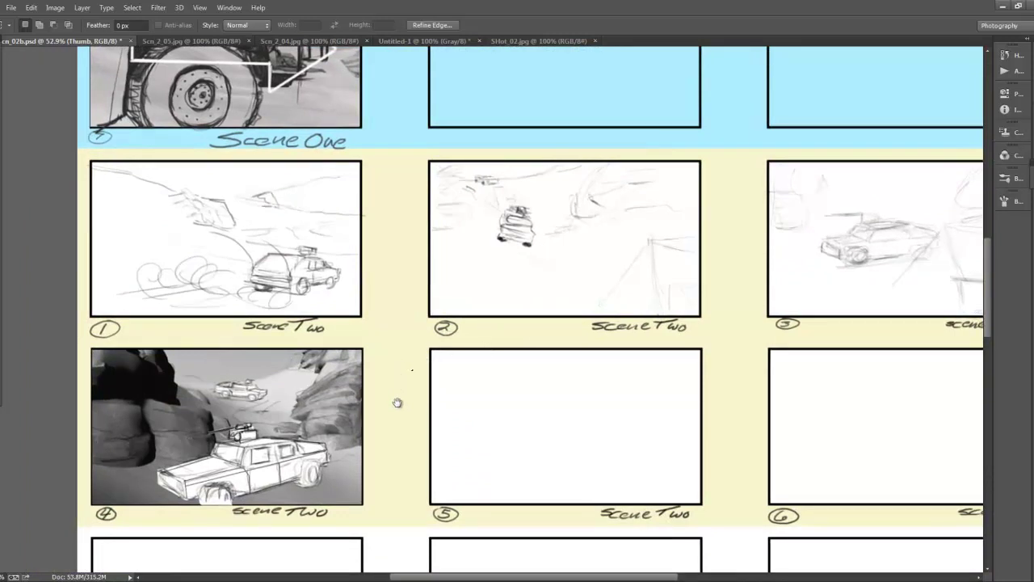
pyautogui.moveTo(387, 393); pyautogui.dragTo(411, 282)
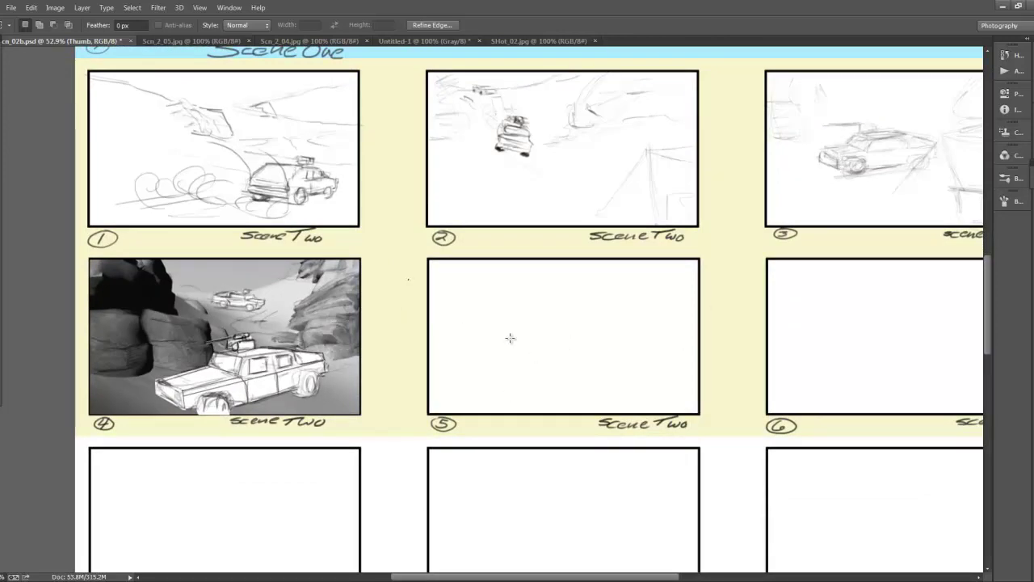
pyautogui.moveTo(573, 353); pyautogui.dragTo(564, 546)
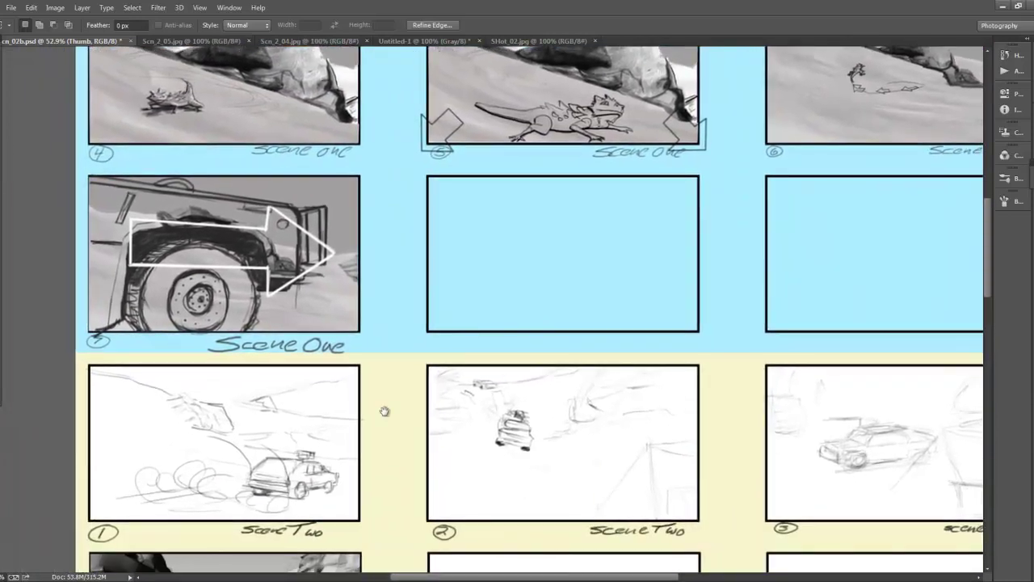
pyautogui.moveTo(441, 340); pyautogui.dragTo(469, 467)
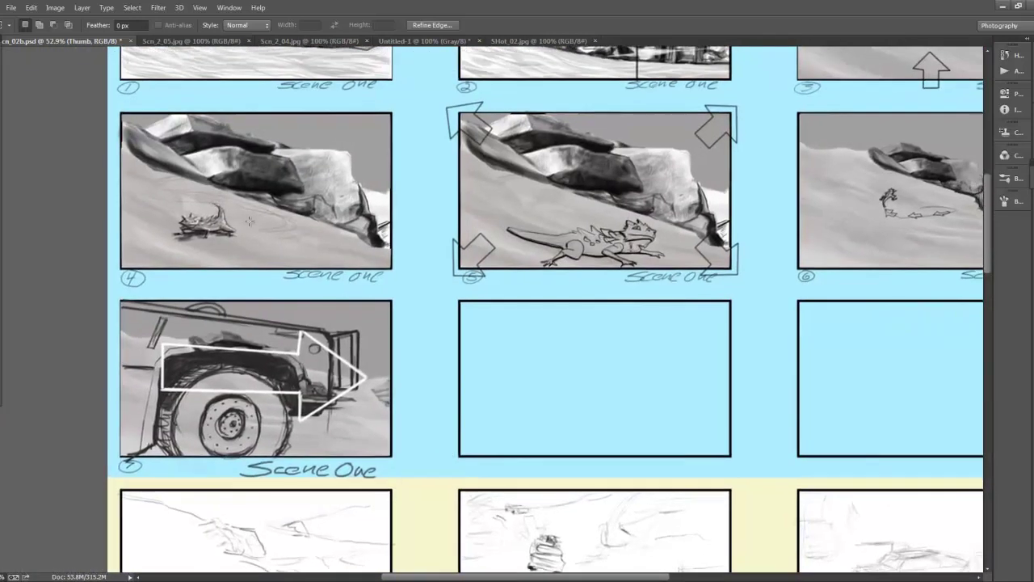
pyautogui.moveTo(311, 214); pyautogui.dragTo(557, 352)
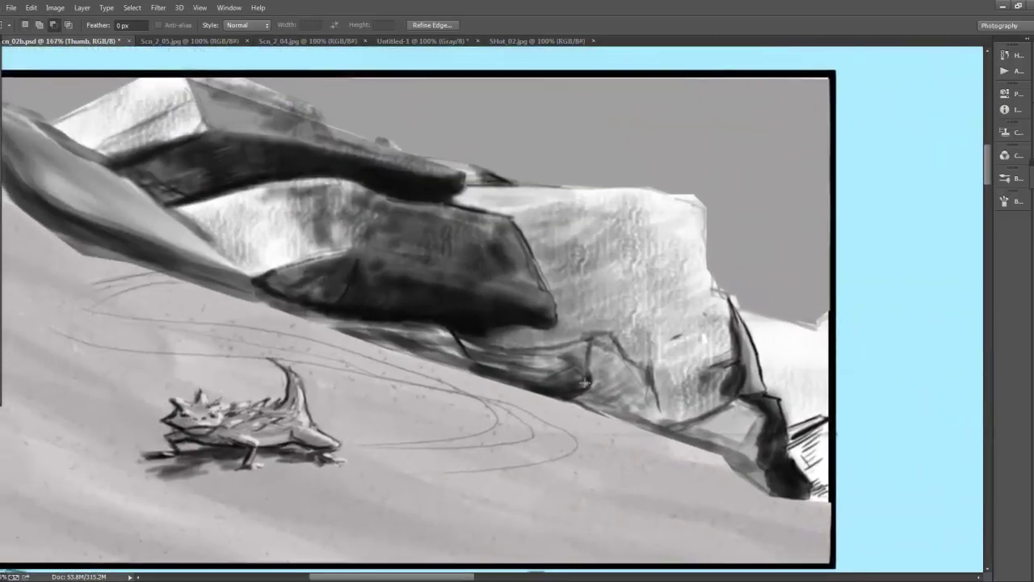
pyautogui.scroll(-3, 439, 278)
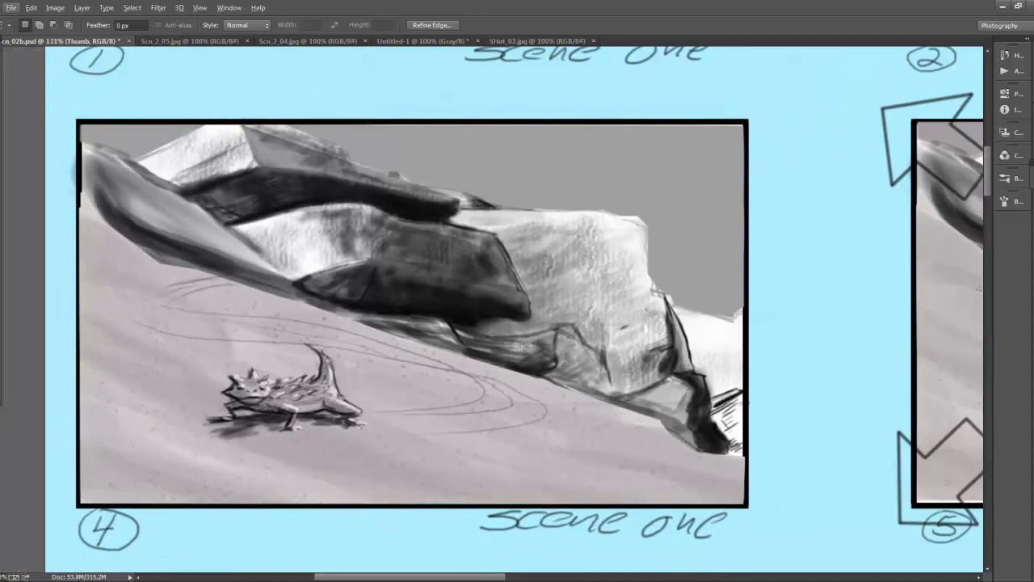
pyautogui.scroll(-4, 526, 349)
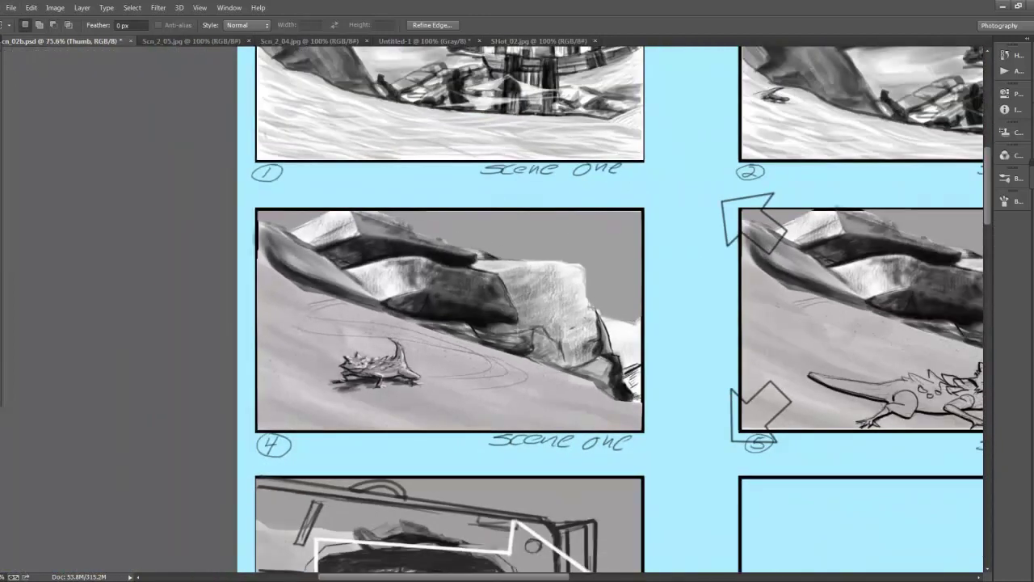